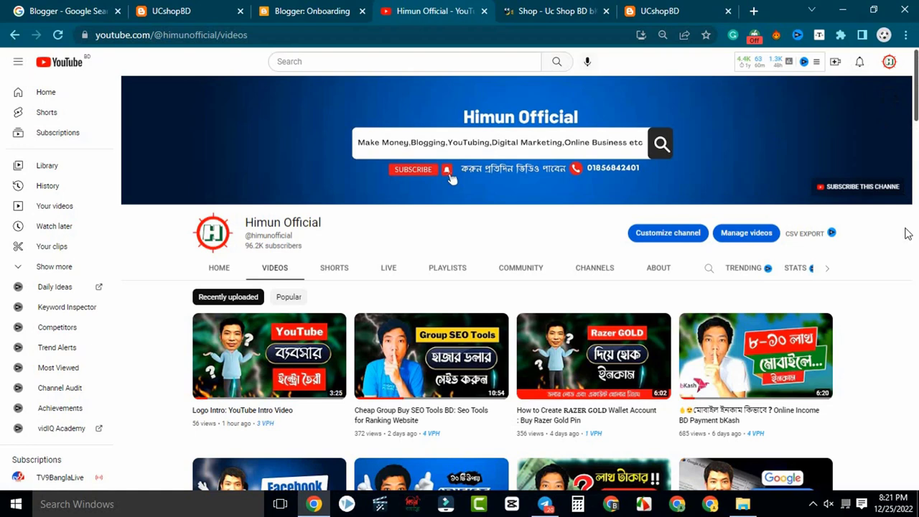
Review the ucshopbd.com store, the Himun Official channel's video list and the finished ucshopbd24.blogspot.com shop.
left_click(550, 11)
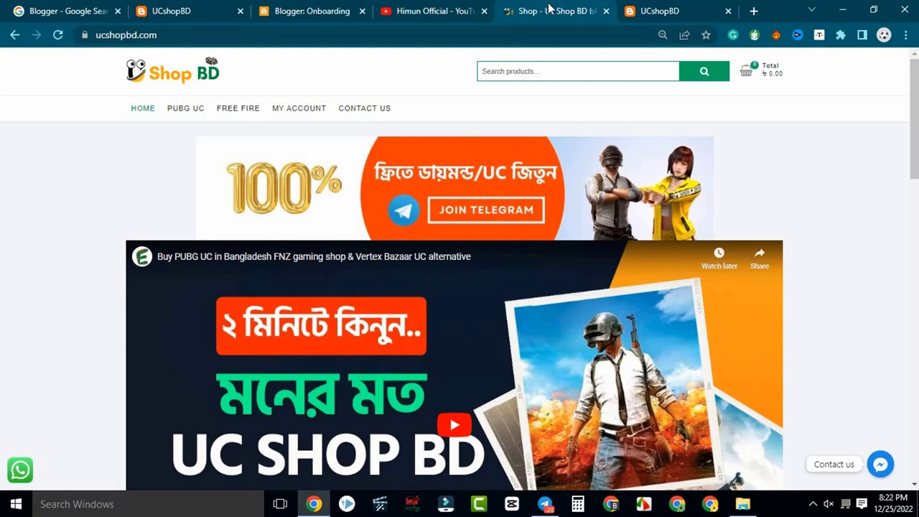
left_click_drag(914, 118, 914, 416)
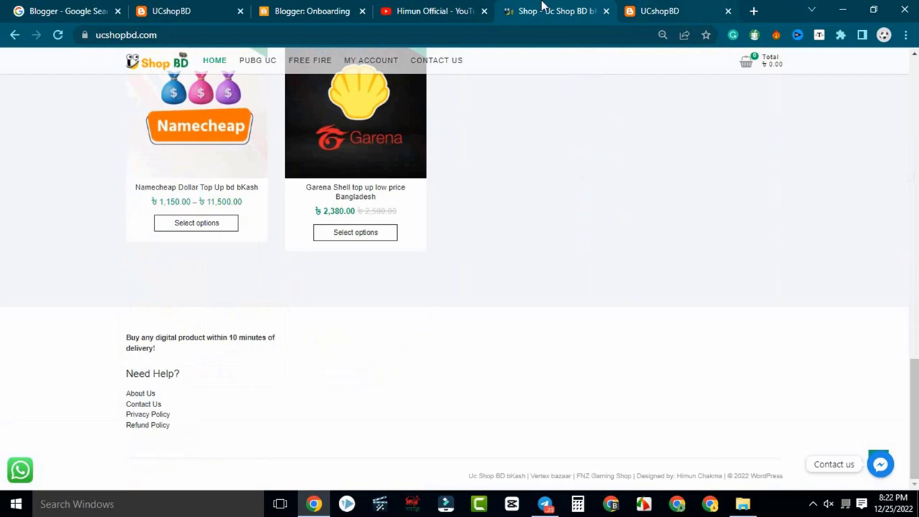
left_click(408, 9)
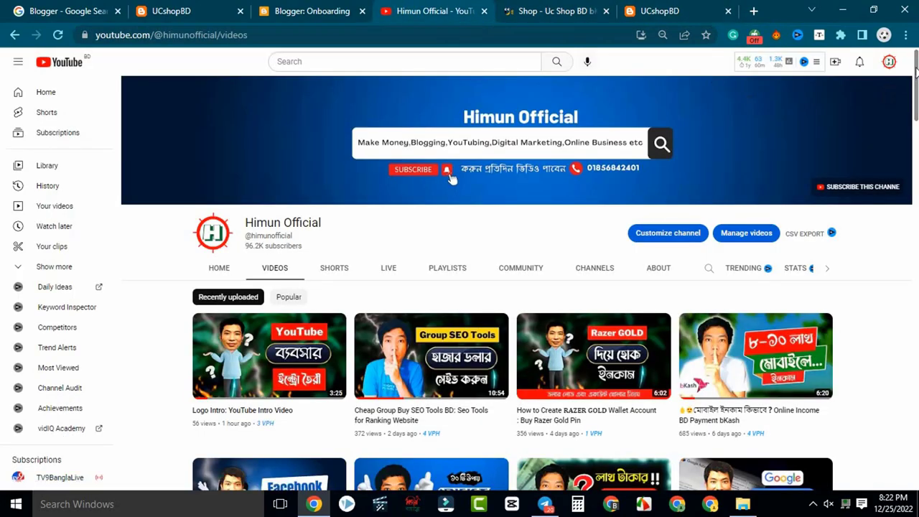
scroll(451, 177, "down", 15)
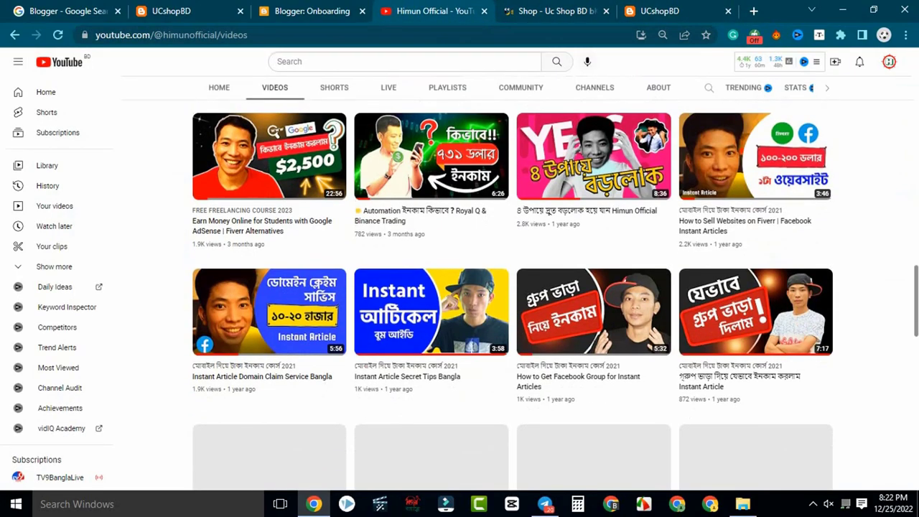
mouse_move(319, 182)
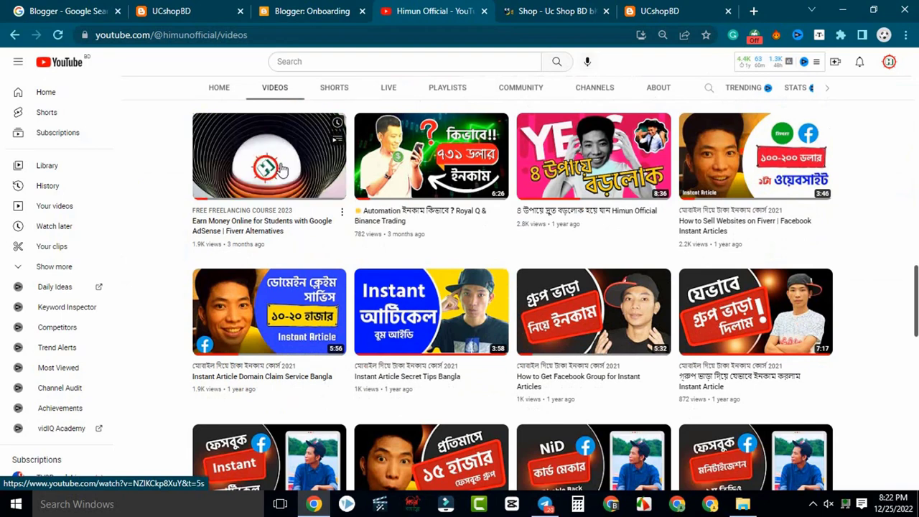
left_click(658, 10)
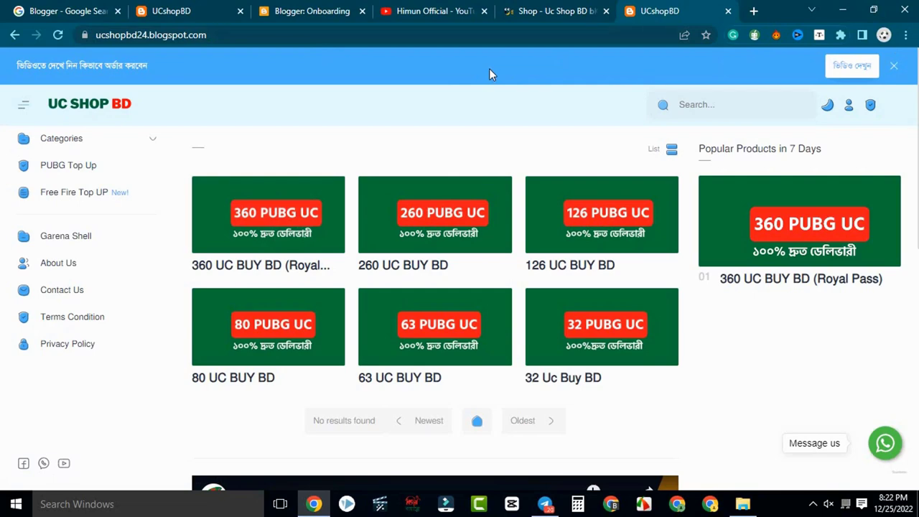
Switch to File Explorer and look over the PUBG UC product images in the Uc Shop BD folder.
key("alt+Tab")
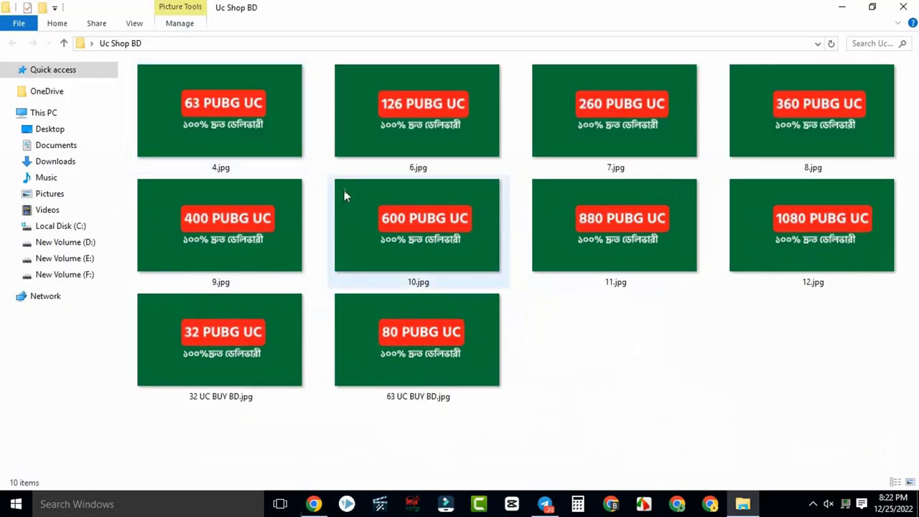
left_click_drag(538, 361, 233, 99)
left_click(634, 271)
left_click(623, 371)
left_click_drag(661, 372, 201, 100)
left_click(626, 376)
left_click_drag(656, 389, 204, 118)
left_click(647, 372)
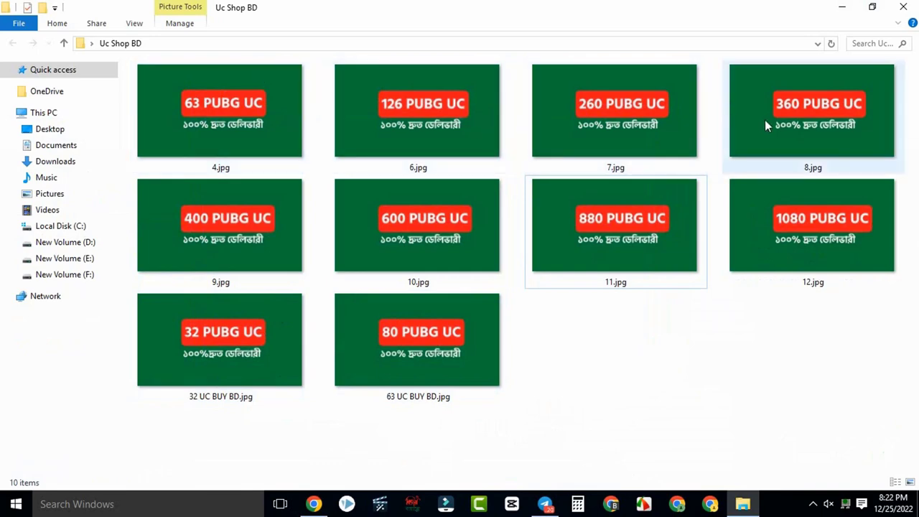
key("ctrl+a")
left_click(750, 307)
Switch to Telegram and read the UC price list posted in the Himun Official channel.
left_click(547, 505)
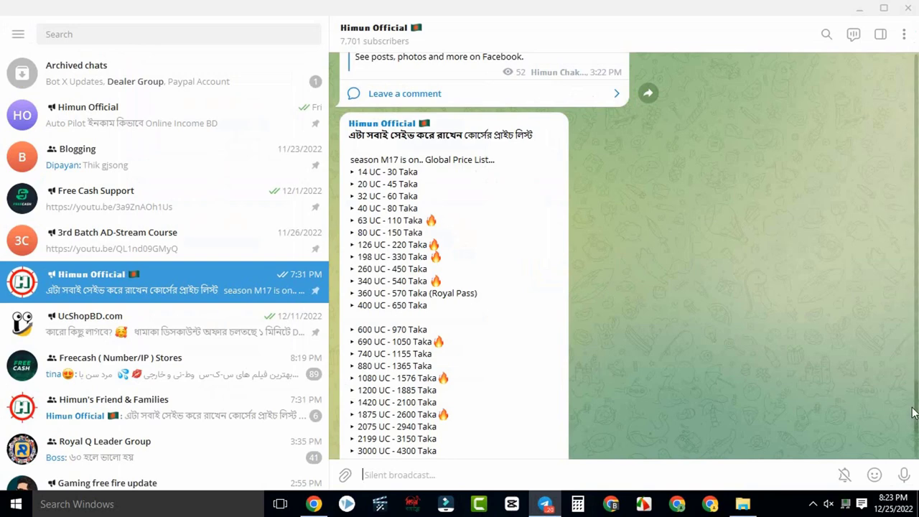
scroll(916, 406, "down", 1)
scroll(916, 405, "down", 2)
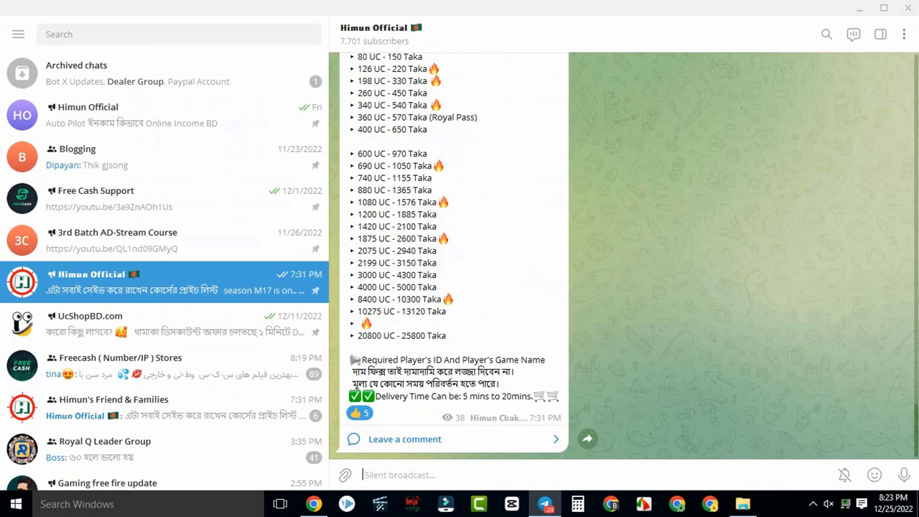
scroll(916, 406, "up", 5)
scroll(911, 376, "down", 1)
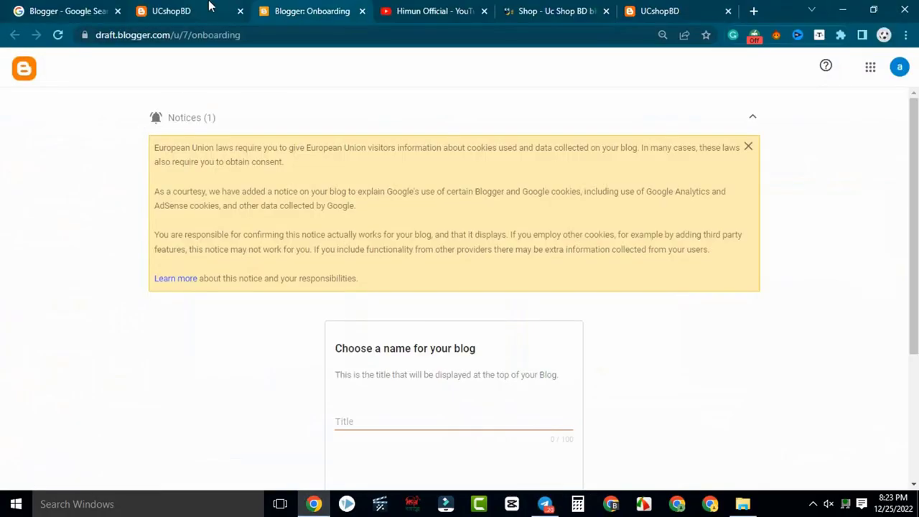
Switch to Chrome and locate the Blogger.com result in the Google search for Blogger.
mouse_move(209, 6)
key("ctrl+1")
left_click_drag(177, 71, 115, 79)
left_click(52, 245)
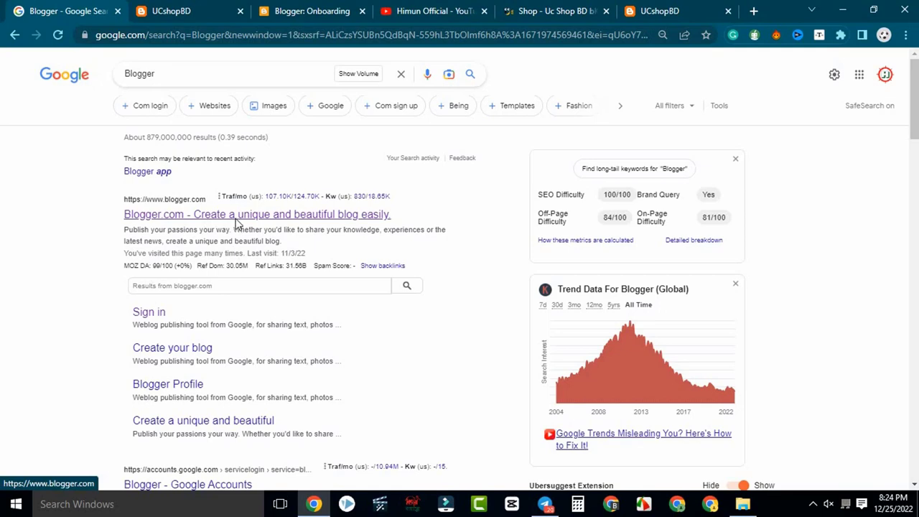
Create a new blog titled ucshopbd365 with the address ucshopbd365.blogspot.com and complete its display name.
left_click(339, 10)
left_click_drag(913, 172, 913, 258)
left_click(391, 282)
type("u")
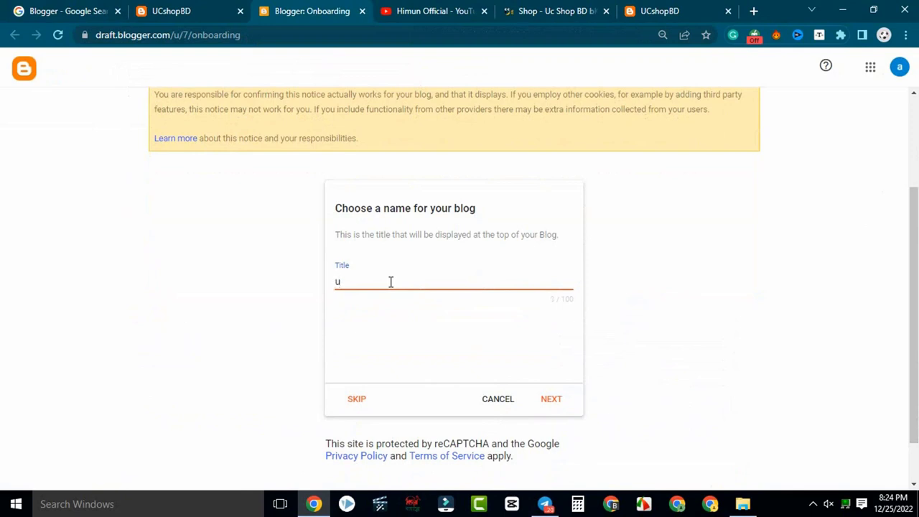
type("cshopbd365")
left_click(559, 401)
left_click(559, 402)
left_click(388, 286)
type("ucshopbd365")
left_click(552, 399)
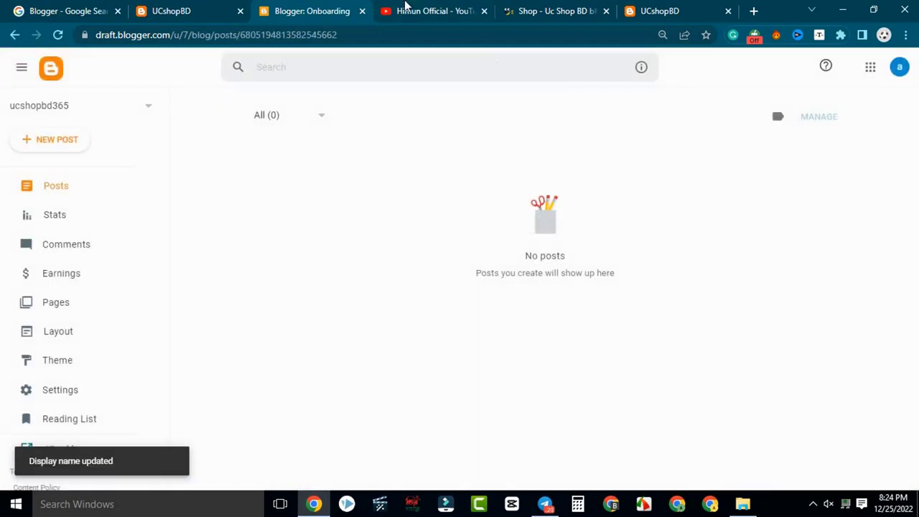
Find the video about setting a custom domain in Blogger among the YouTube channel's uploads.
left_click(410, 9)
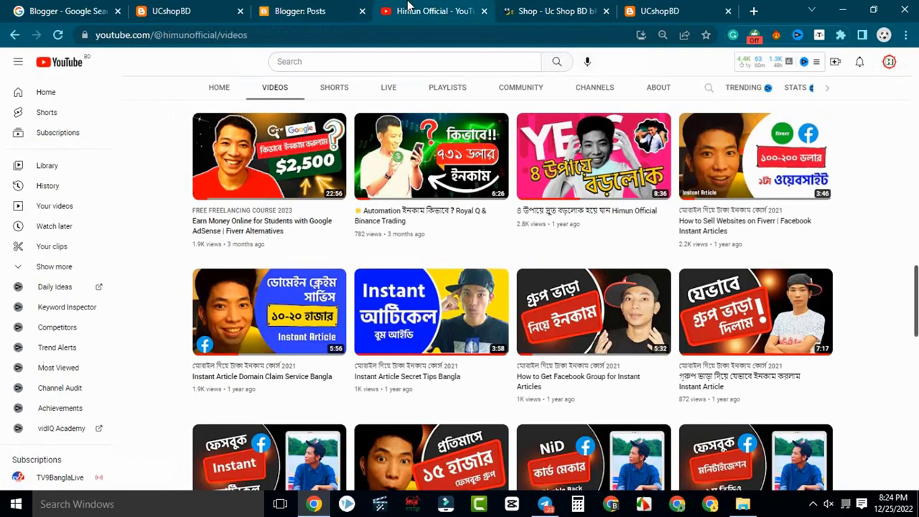
scroll(915, 244, "up", 3)
scroll(916, 244, "up", 8)
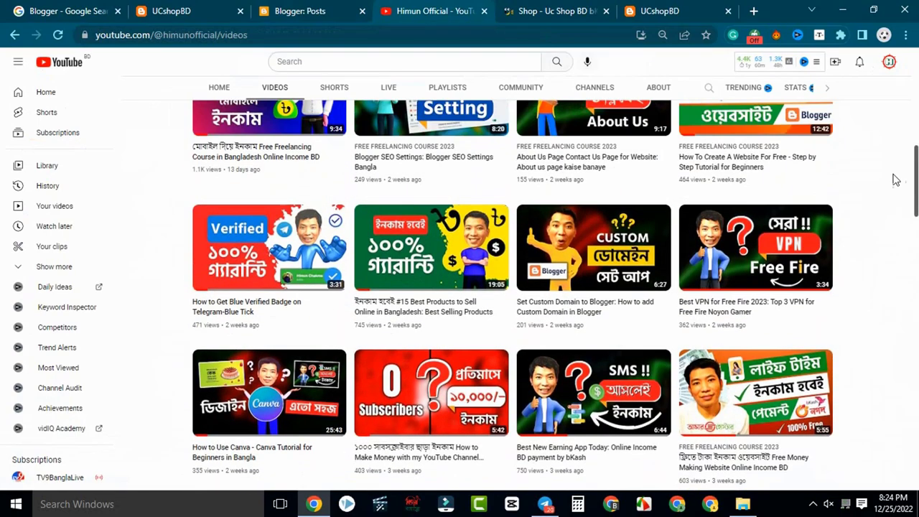
mouse_move(605, 275)
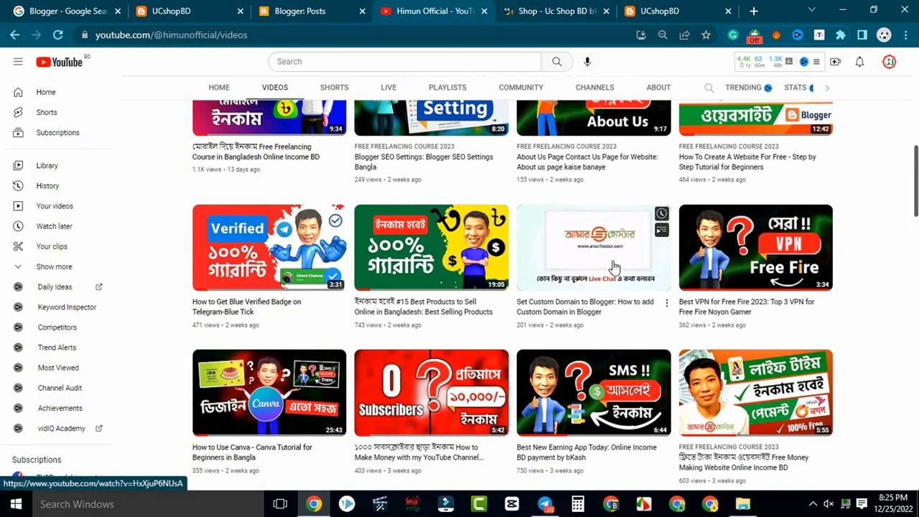
Open the live ucshopbd365 blog and inspect its web address and default page.
left_click(300, 11)
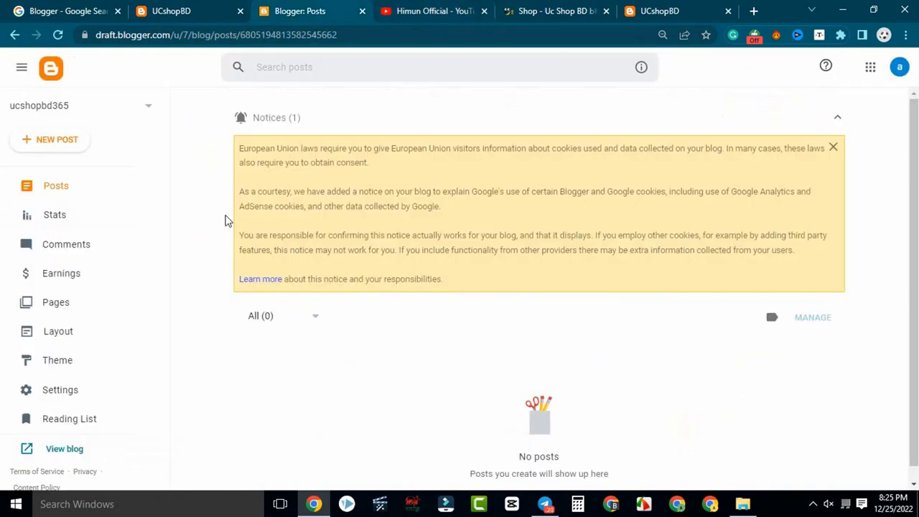
left_click(66, 449)
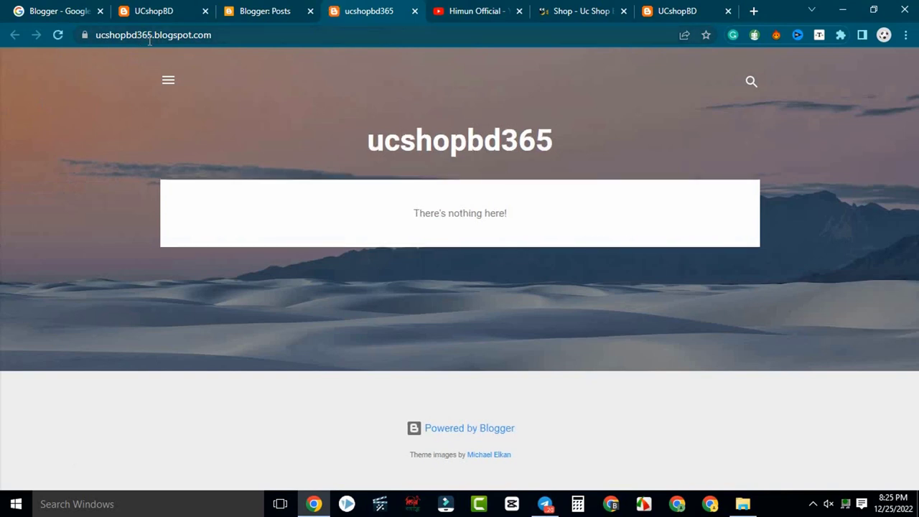
left_click_drag(218, 45, 33, 47)
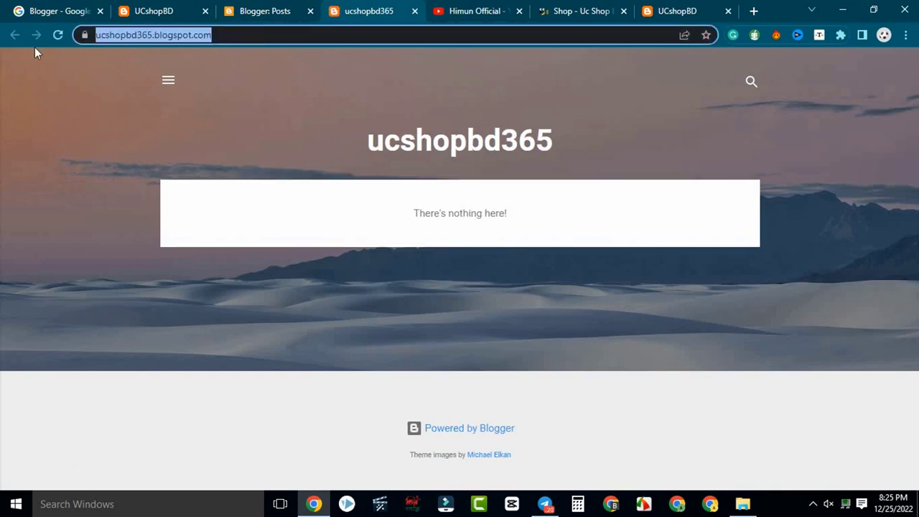
left_click(77, 87)
left_click(233, 41)
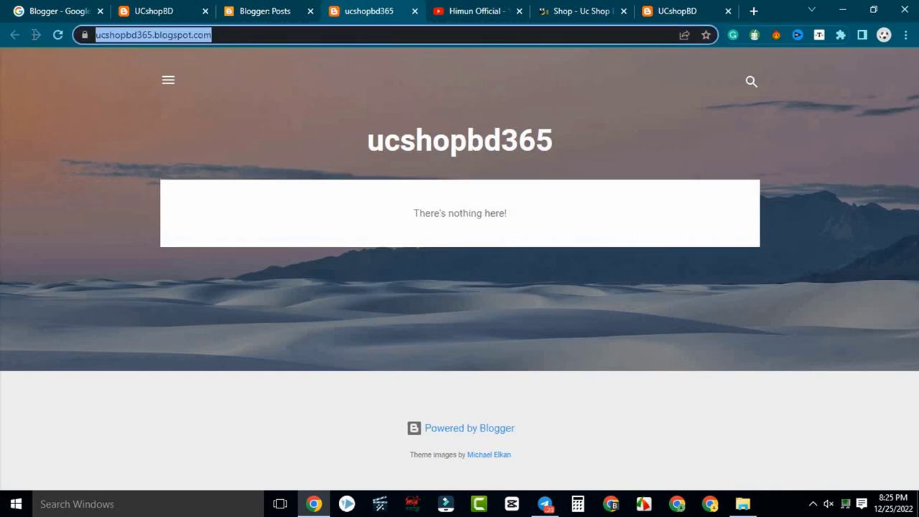
left_click(107, 138)
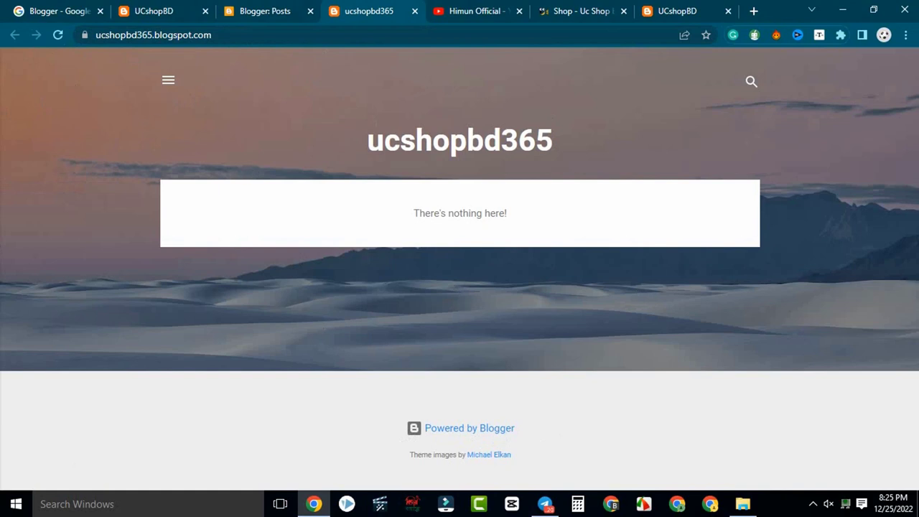
left_click(167, 81)
left_click(245, 115)
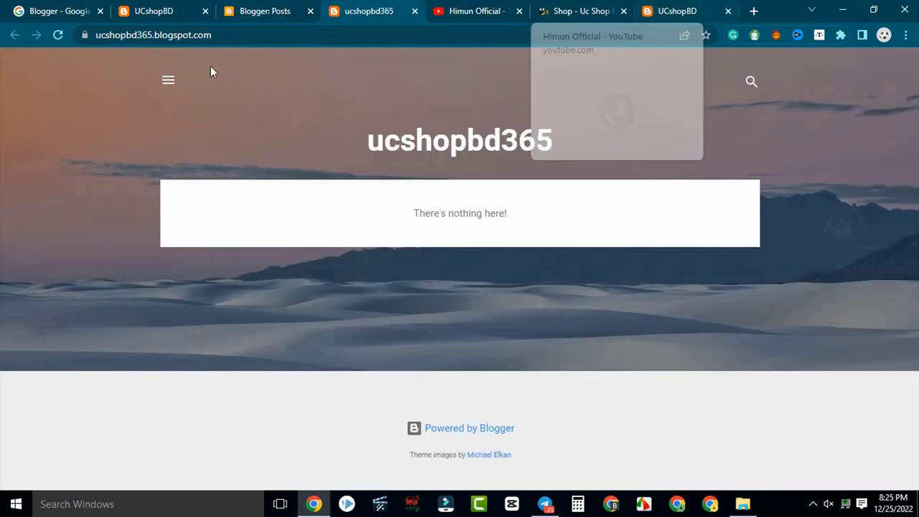
Copy the entire template code from the ucshopbd.com.txt file on the desktop using Notepad.
left_click(669, 10)
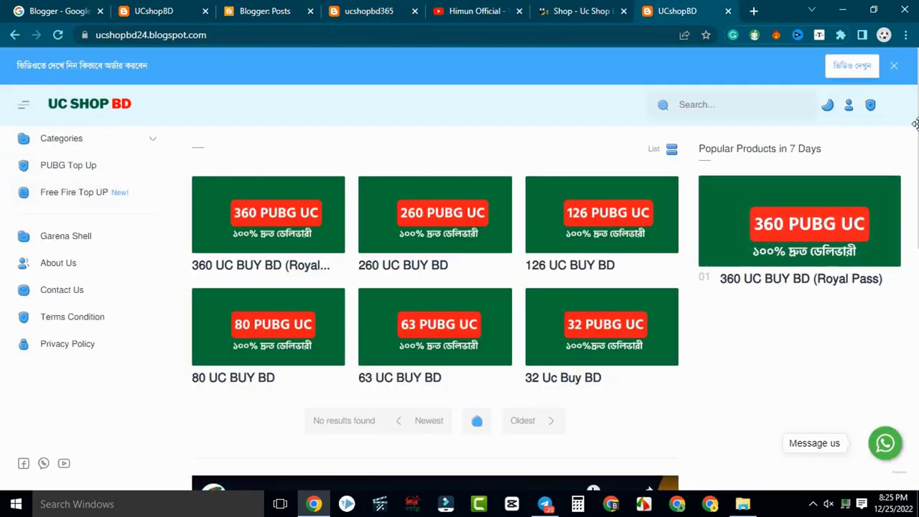
left_click(842, 9)
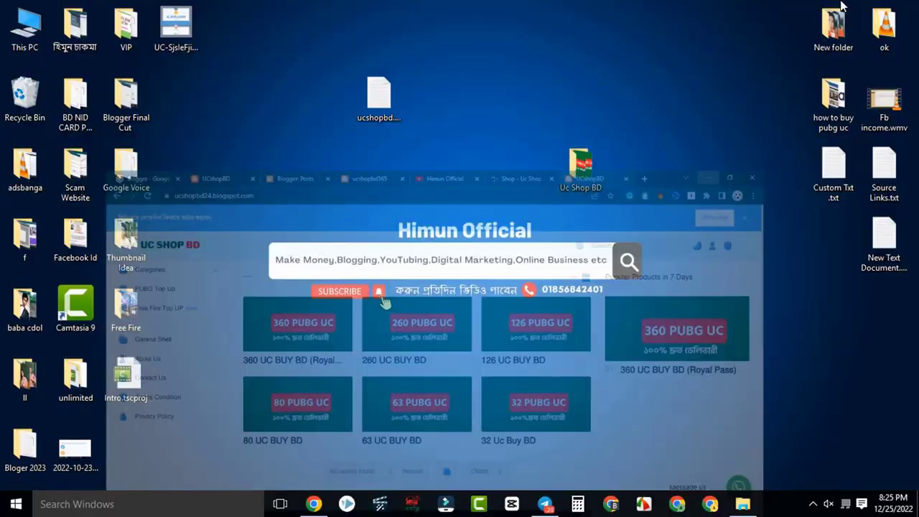
double_click(385, 105)
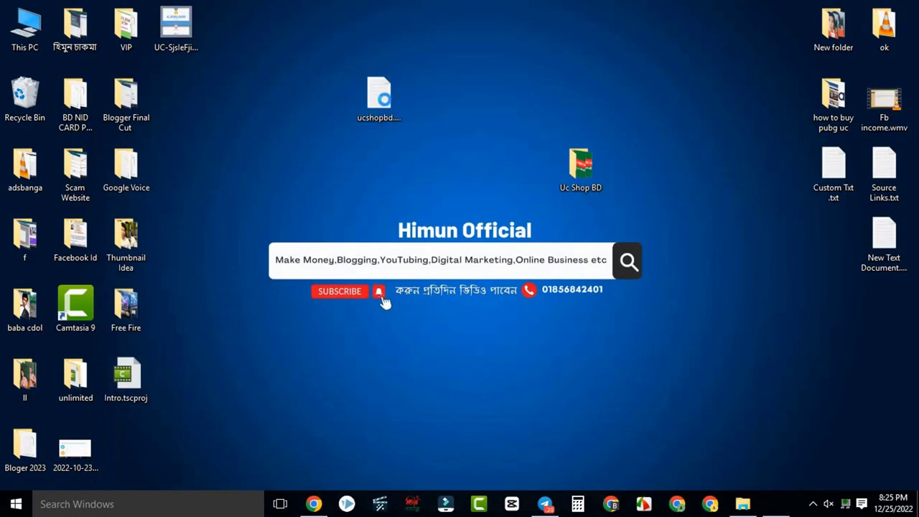
left_click(375, 183)
key("ctrl+a")
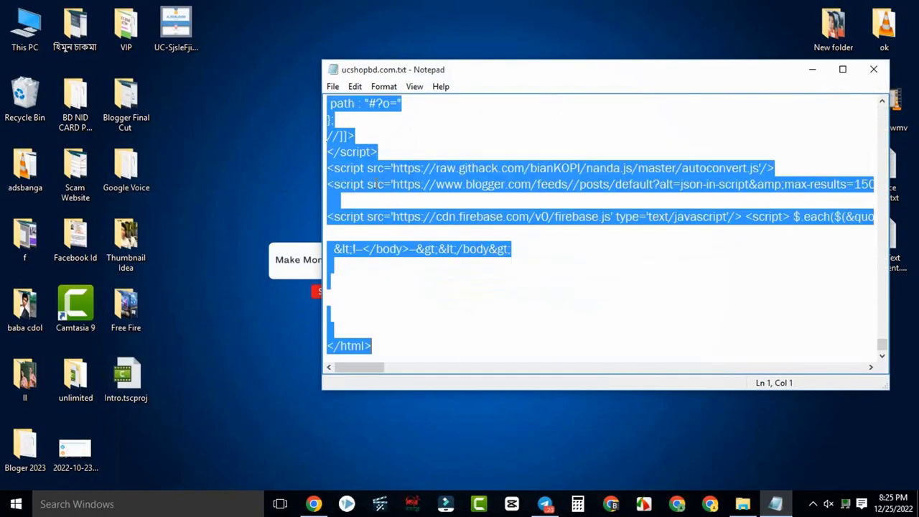
right_click(386, 180)
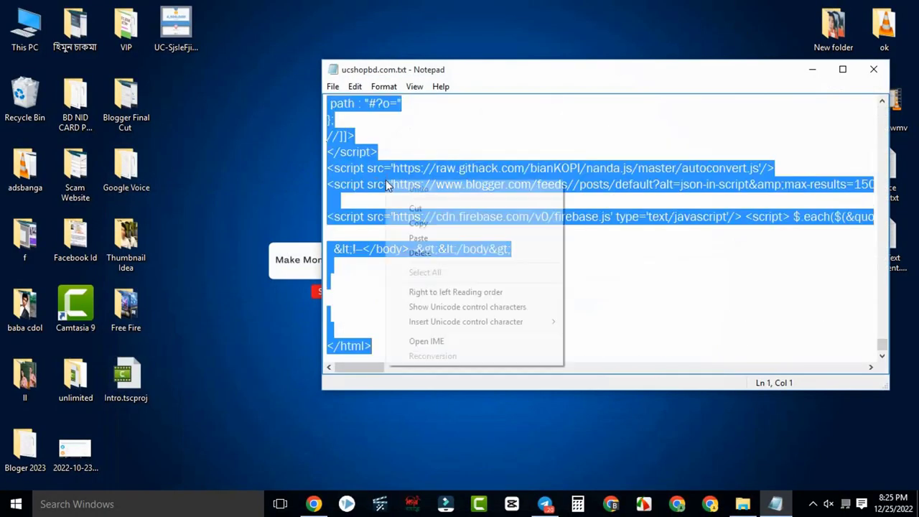
left_click(442, 224)
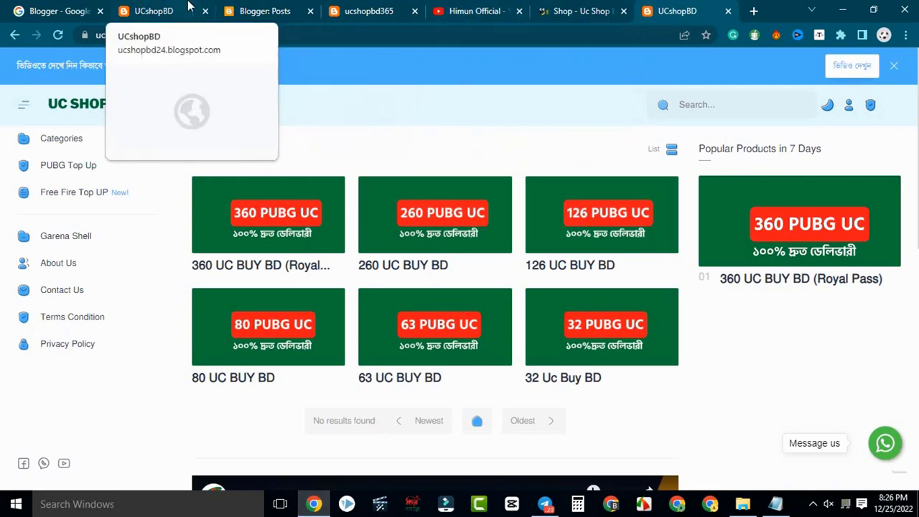
left_click(775, 504)
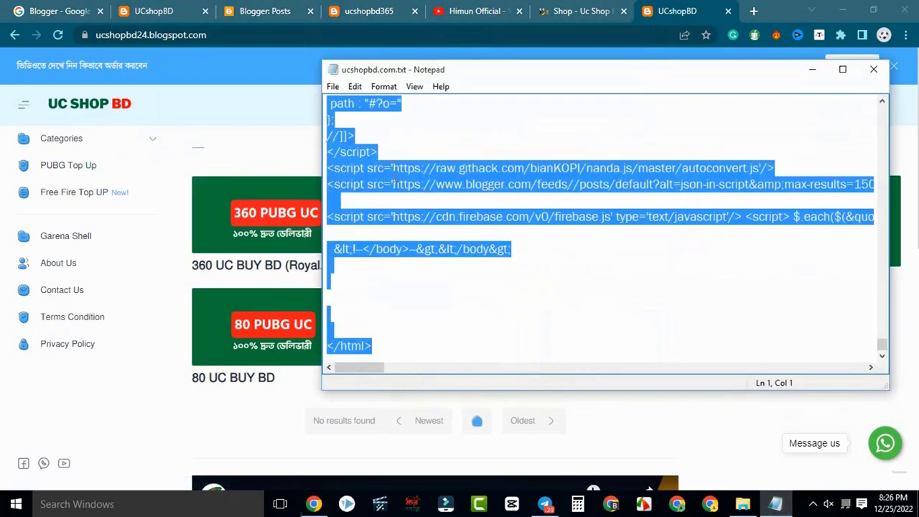
right_click(396, 179)
left_click(460, 220)
left_click(812, 69)
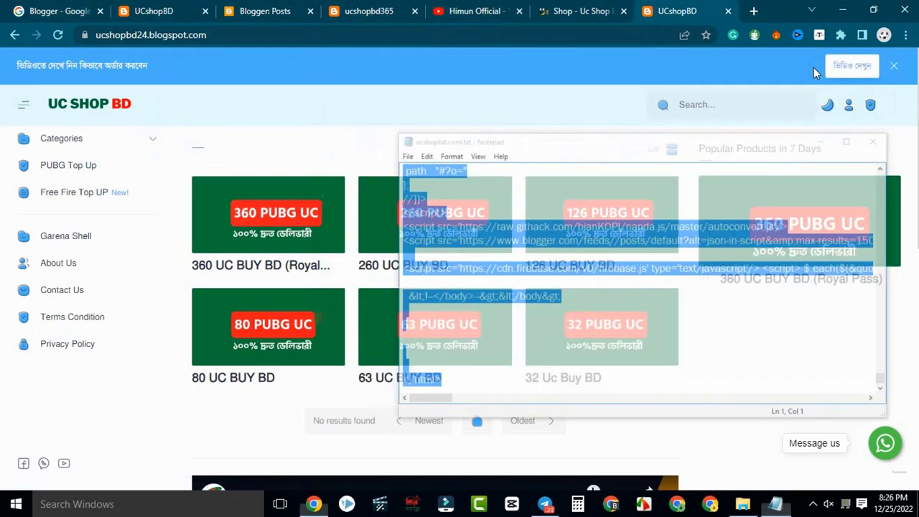
Return to the ucshopbd365 blog's dashboard in Chrome and open its theme settings.
left_click(570, 10)
left_click(491, 7)
left_click(413, 9)
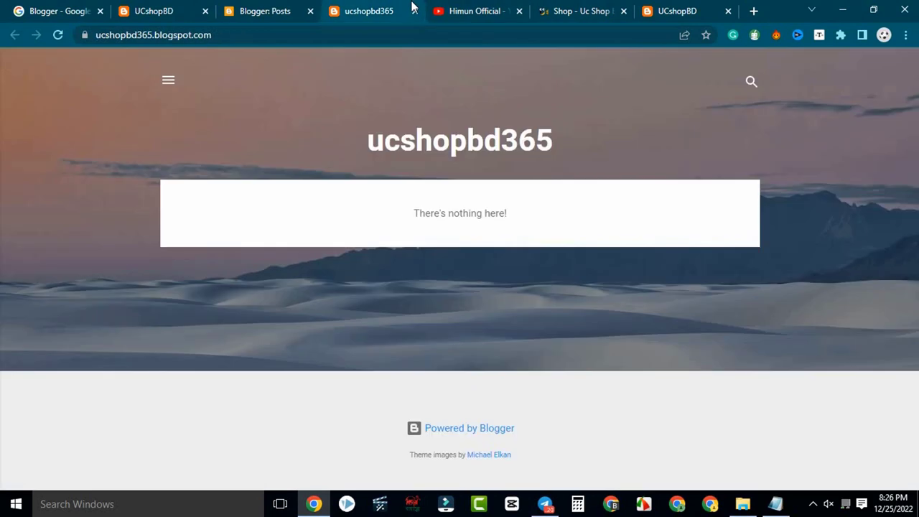
left_click(262, 6)
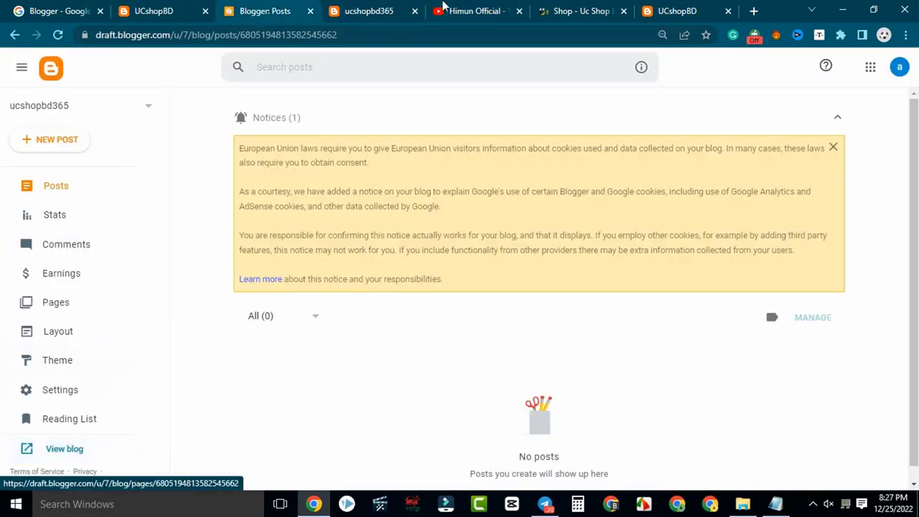
left_click(395, 6)
left_click(300, 7)
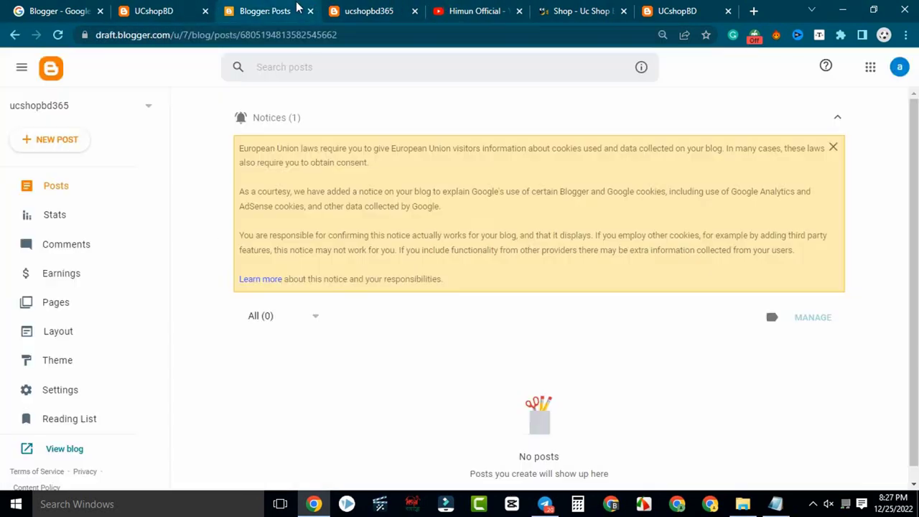
left_click(65, 365)
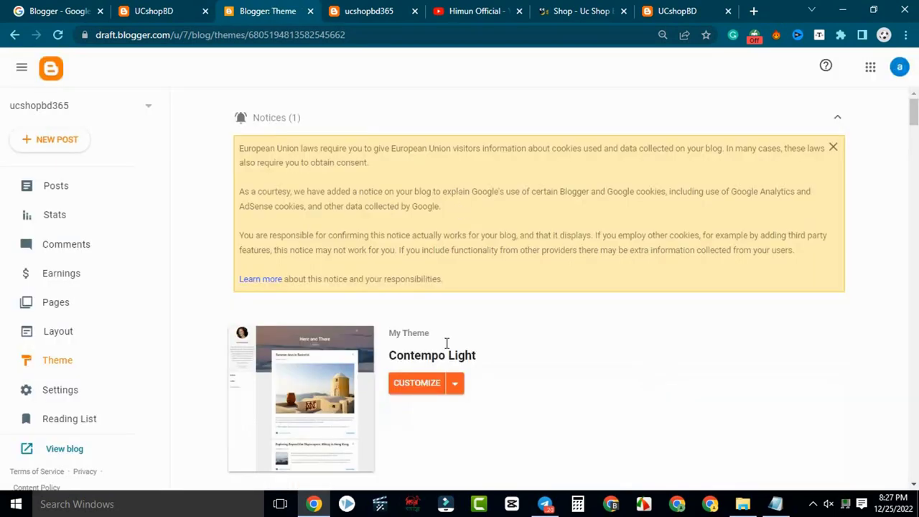
Replace the entire HTML of the ucshopbd365 theme with the copied template code and save it.
left_click(453, 386)
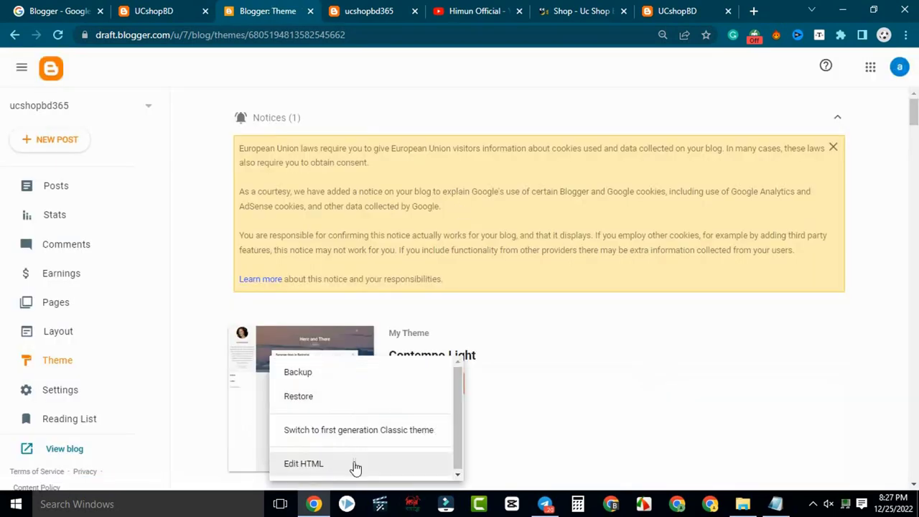
left_click(355, 465)
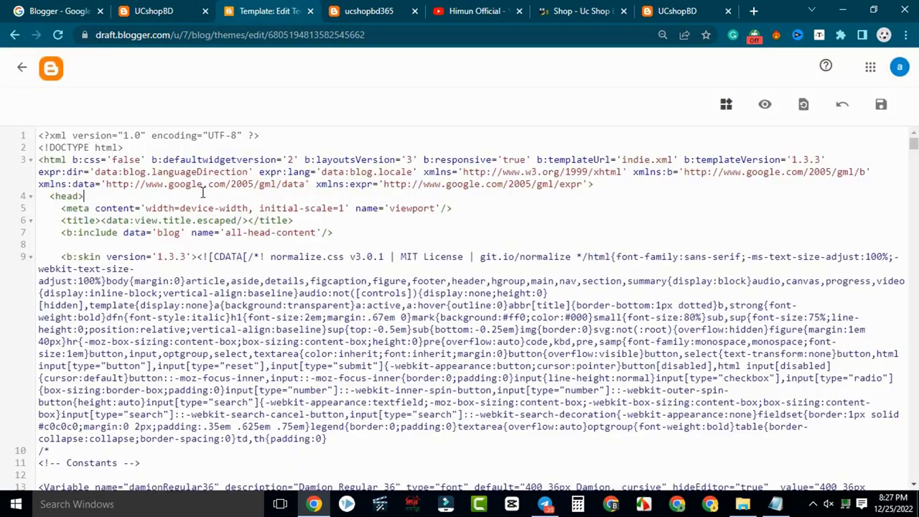
key("ctrl+a")
key("BackSpace")
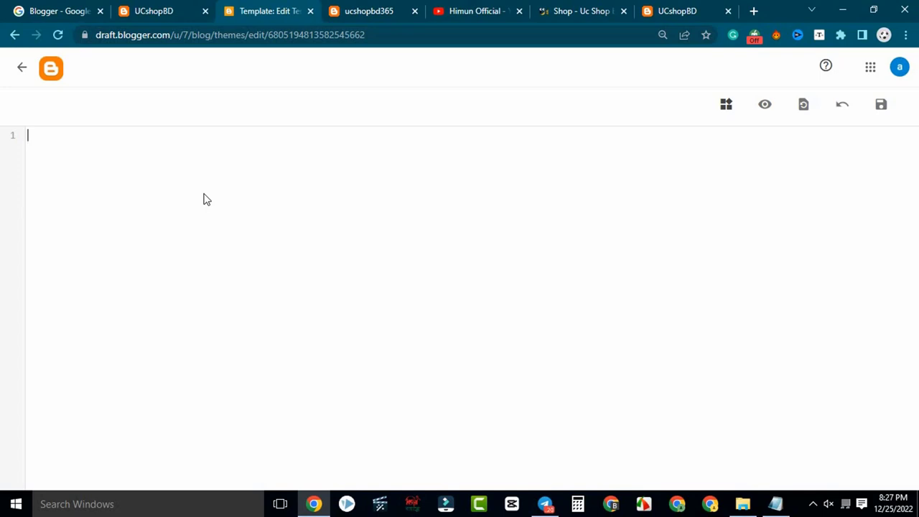
right_click(92, 164)
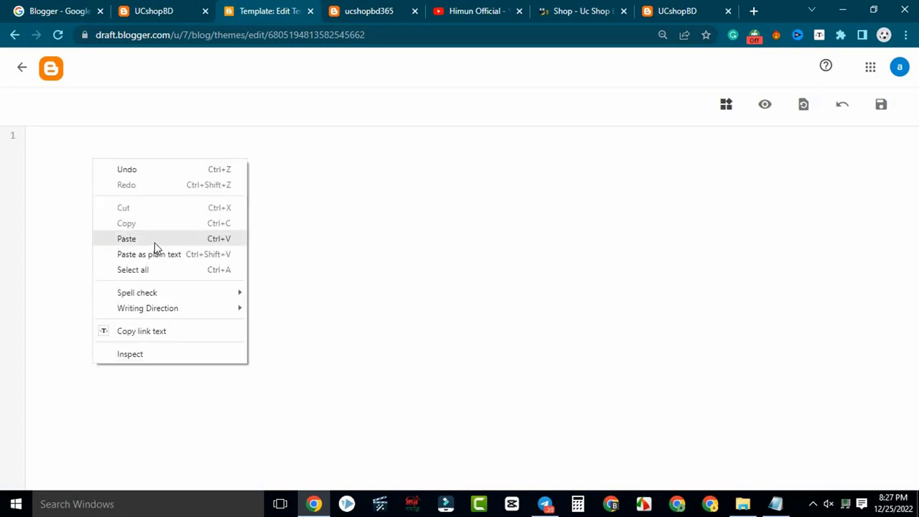
left_click(126, 238)
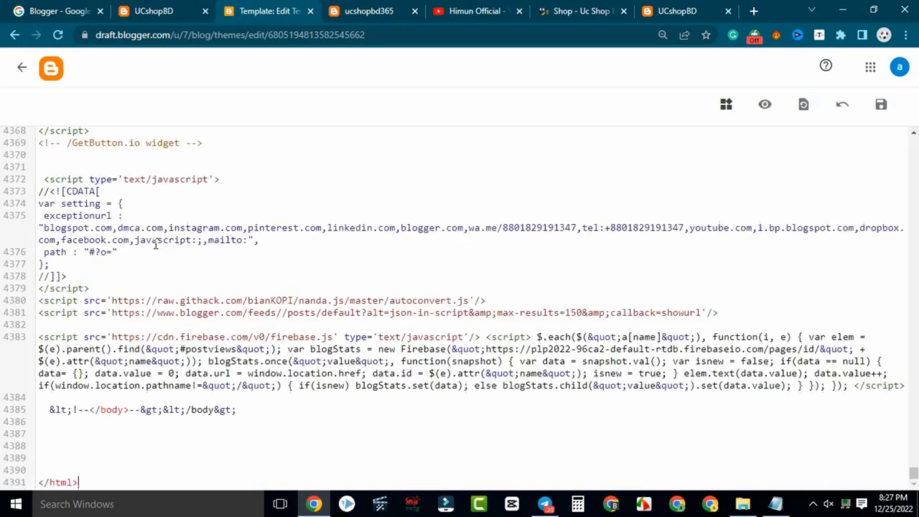
left_click(882, 105)
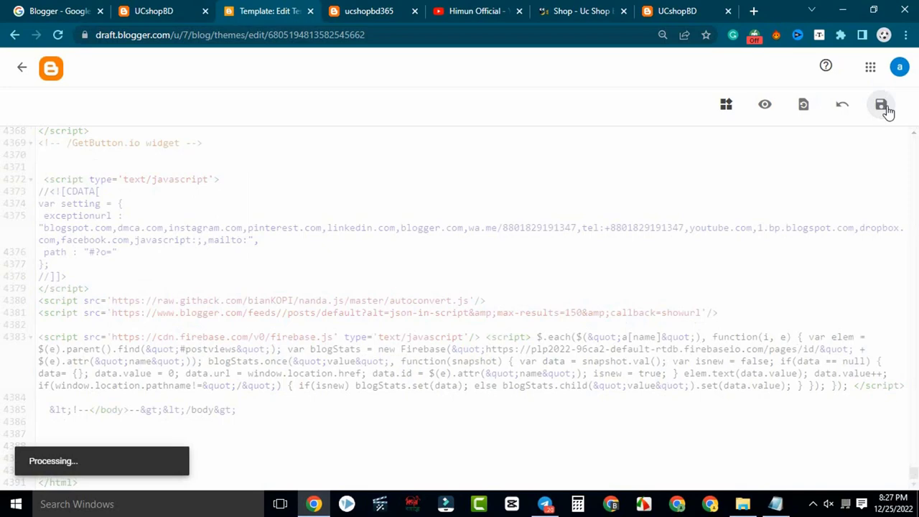
Reload the live ucshopbd365 blog and inspect the new shop theme and its sidebar menu.
left_click(30, 71)
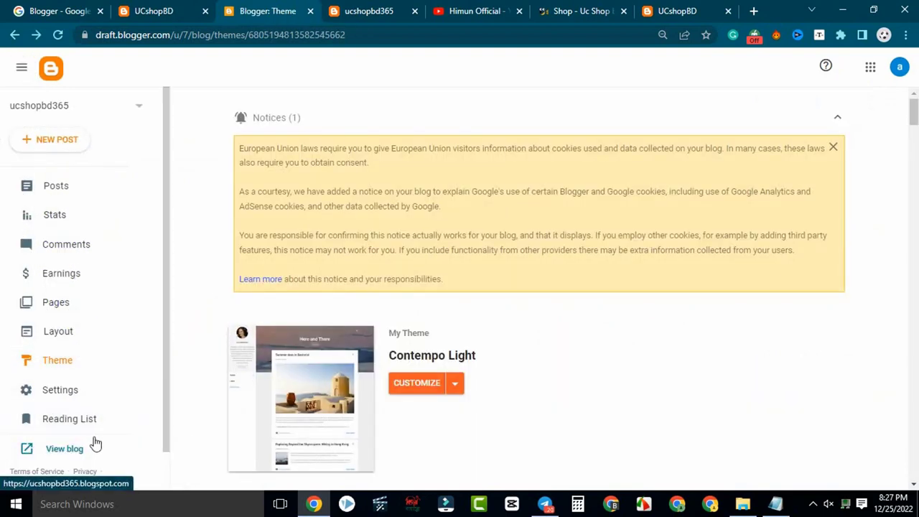
left_click(96, 445)
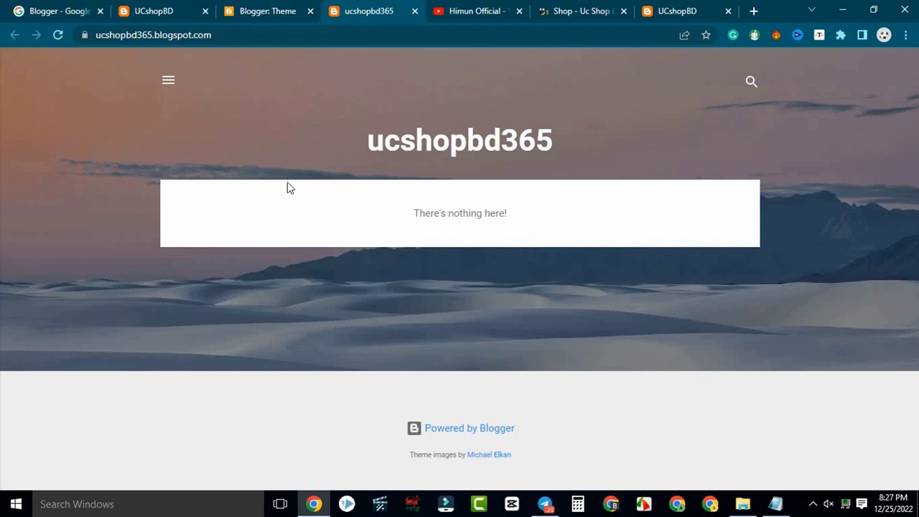
left_click(669, 7)
left_click(336, 7)
left_click(59, 35)
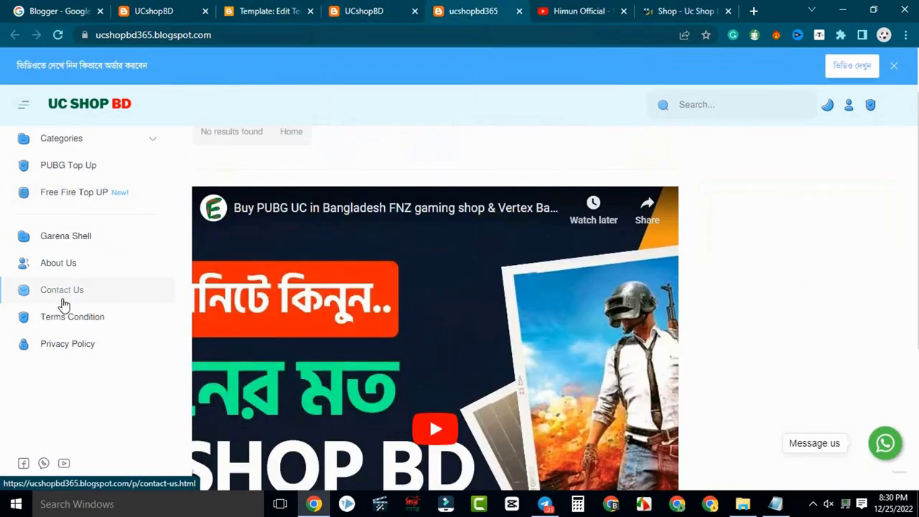
Open the ucshopbd365 blog's settings and toggle the Title and enclosure links option.
key("ctrl+shift+Tab")
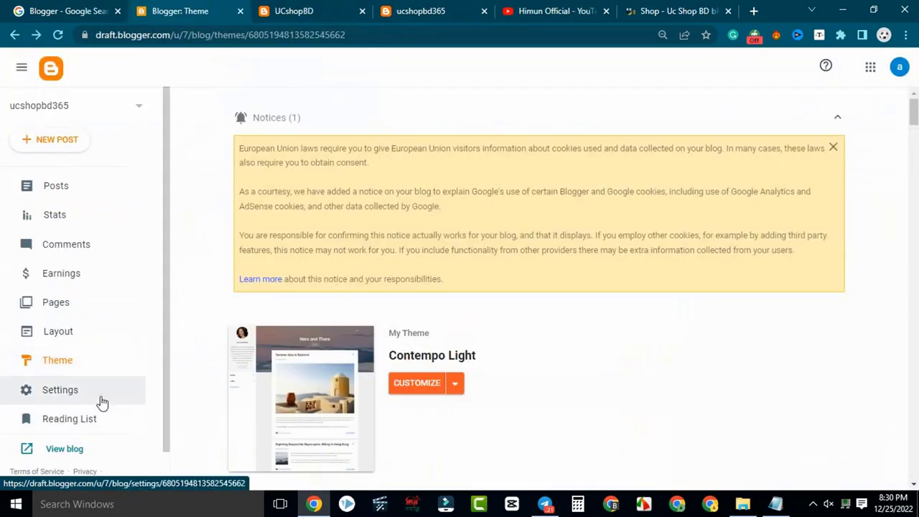
left_click(111, 397)
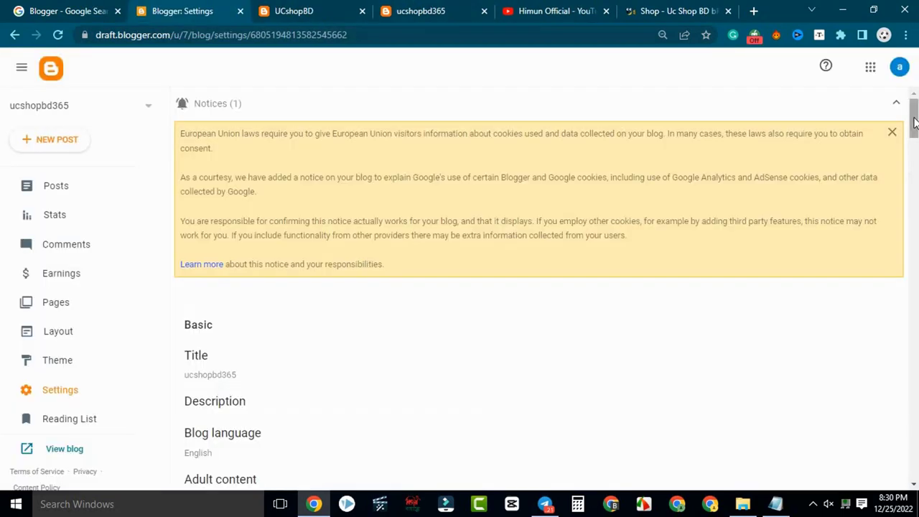
left_click_drag(913, 129, 915, 470)
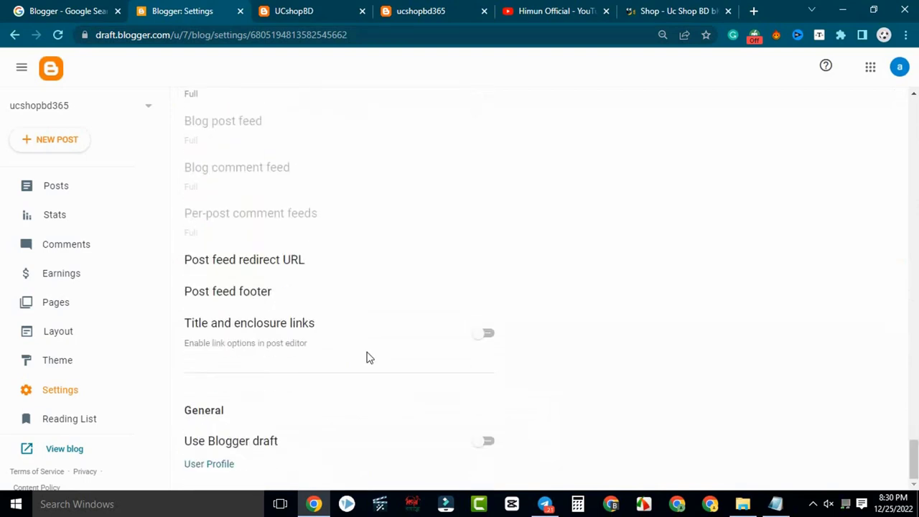
left_click(485, 335)
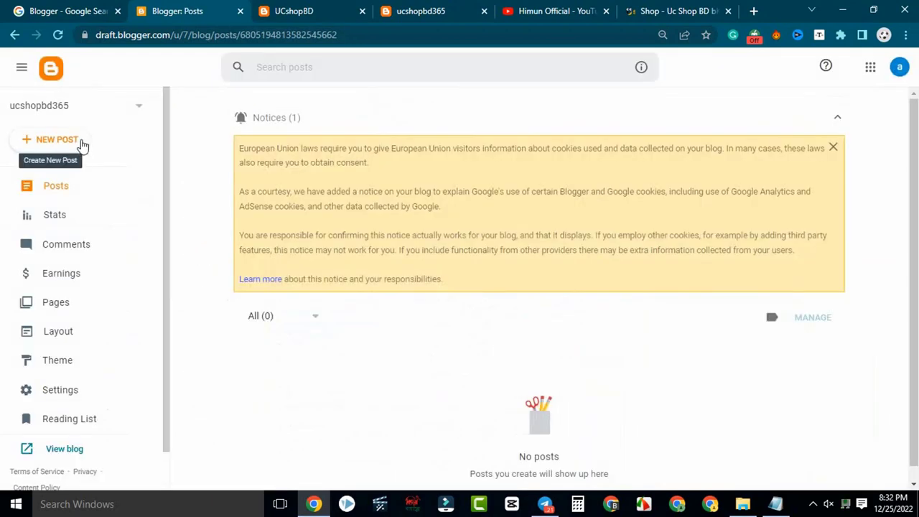
Create a new post on the blog and review the product images in the Uc Shop BD folder.
left_click(79, 143)
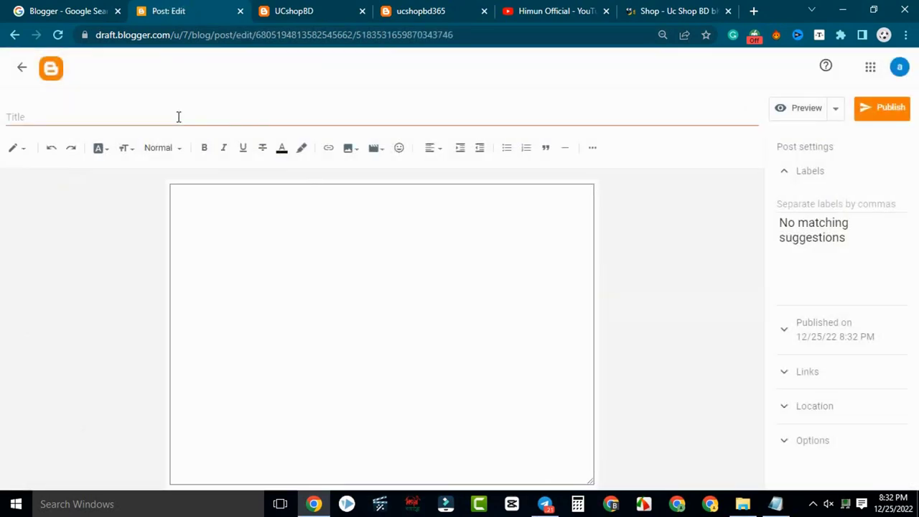
left_click(179, 117)
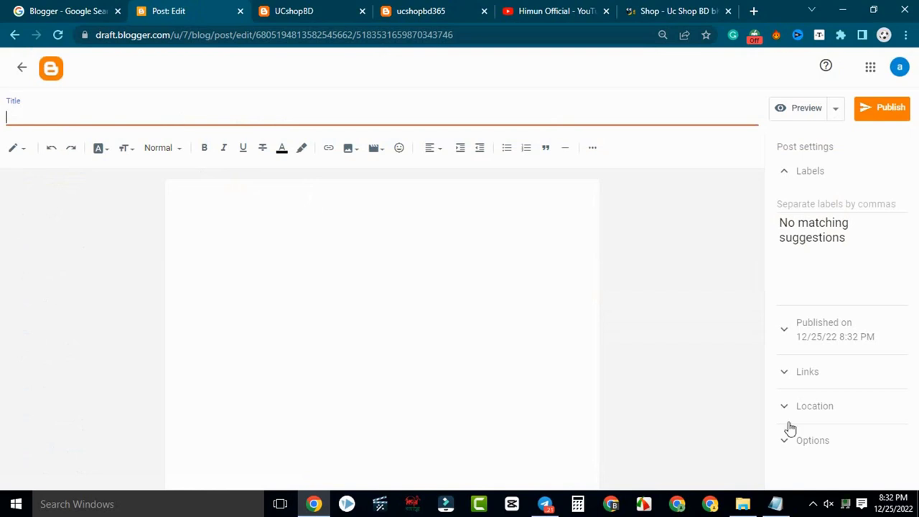
left_click(743, 506)
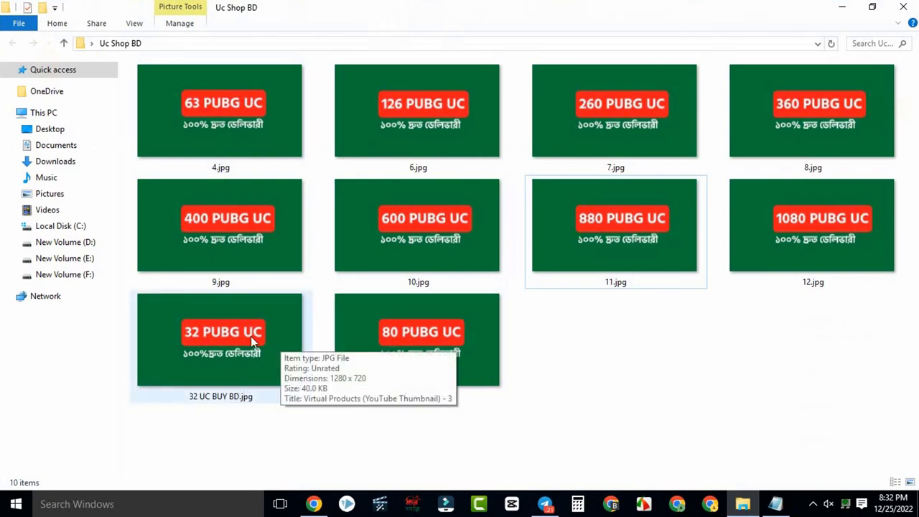
left_click(854, 6)
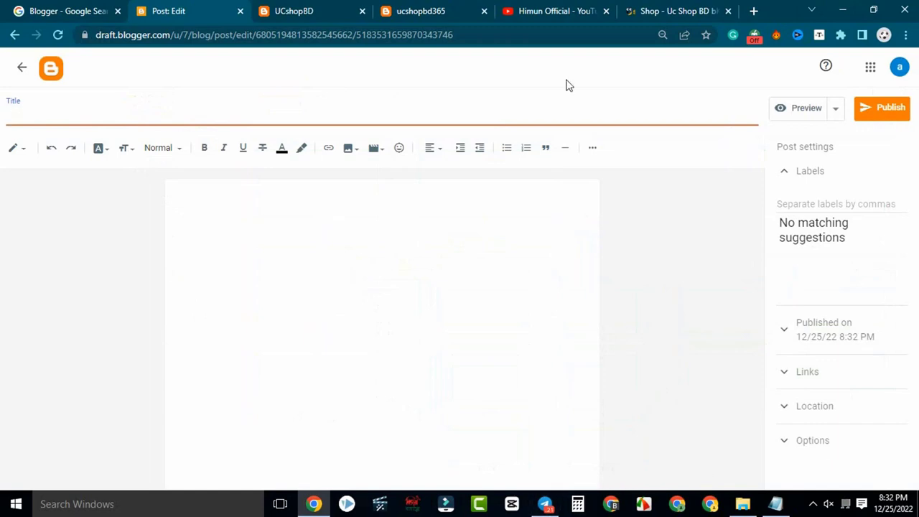
Find the Canva tutorial among the YouTube channel's uploads and check the UC product images in File Explorer again.
left_click(562, 8)
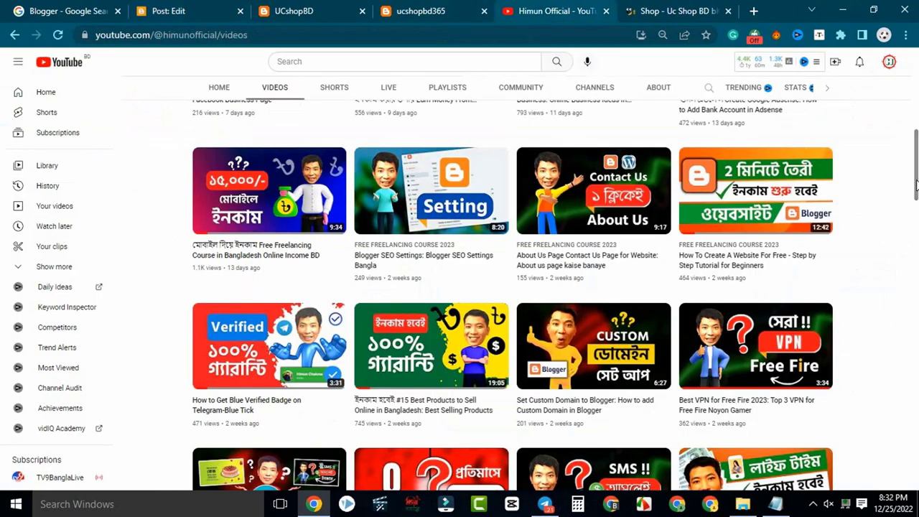
scroll(915, 167, "down", 1)
scroll(915, 167, "up", 3)
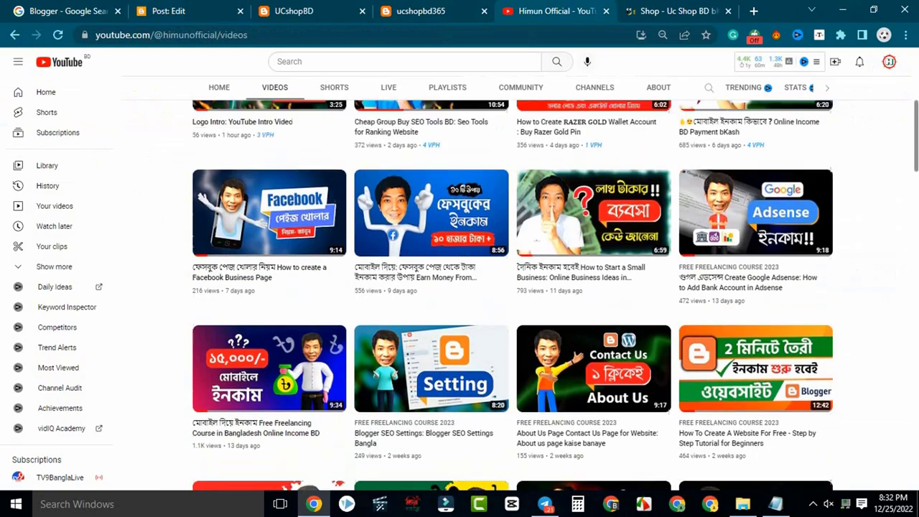
scroll(513, 294, "down", 3)
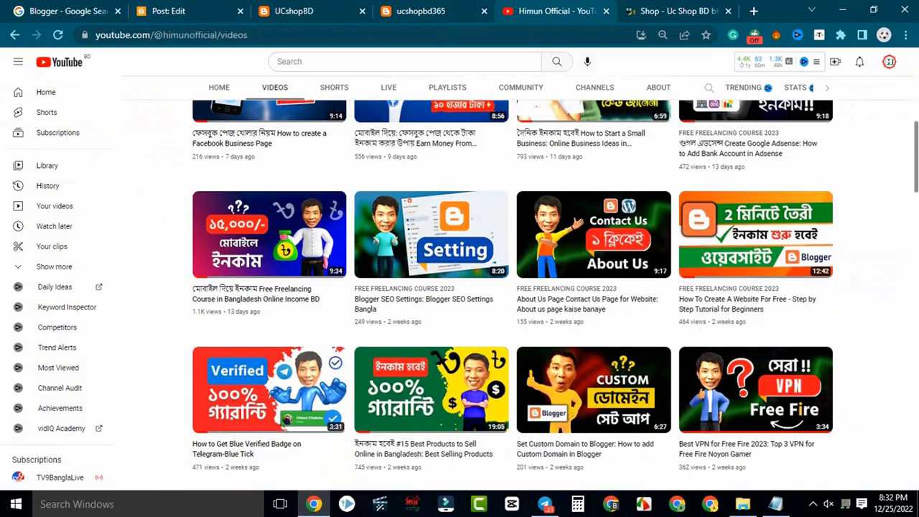
scroll(512, 295, "down", 2)
mouse_move(266, 288)
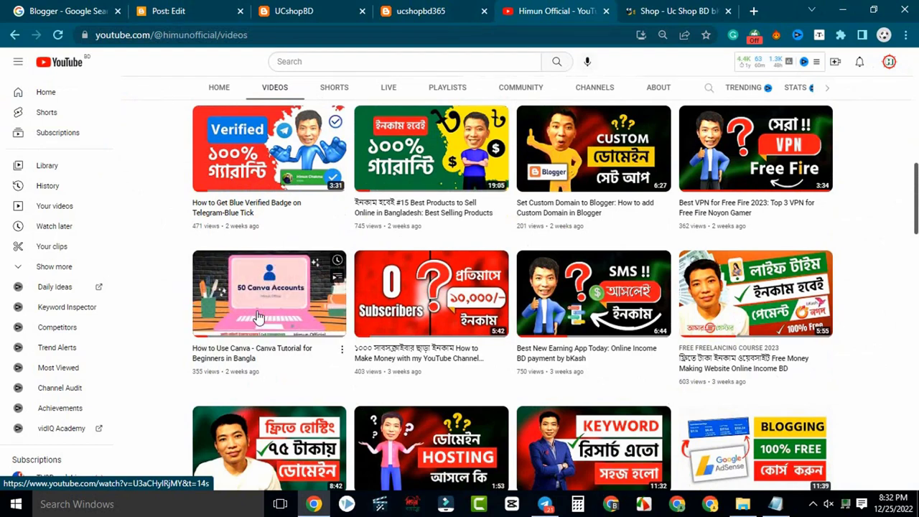
left_click(742, 504)
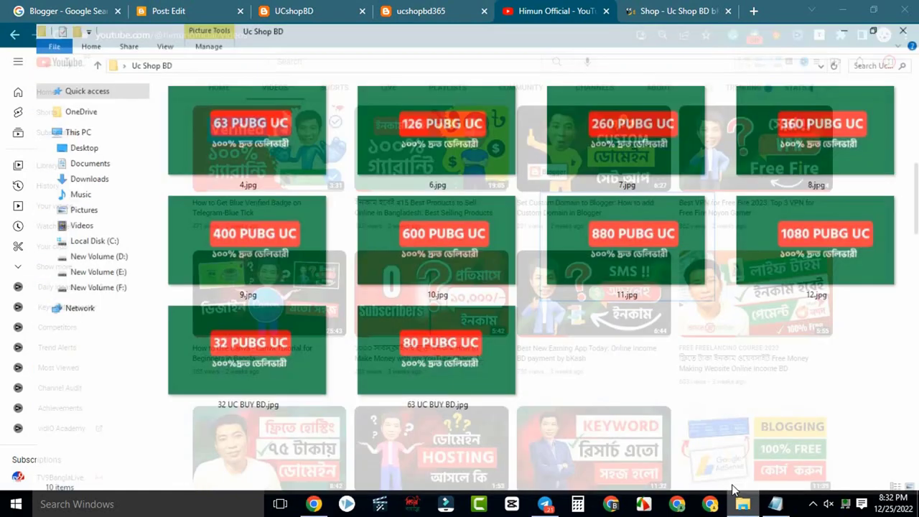
left_click(842, 7)
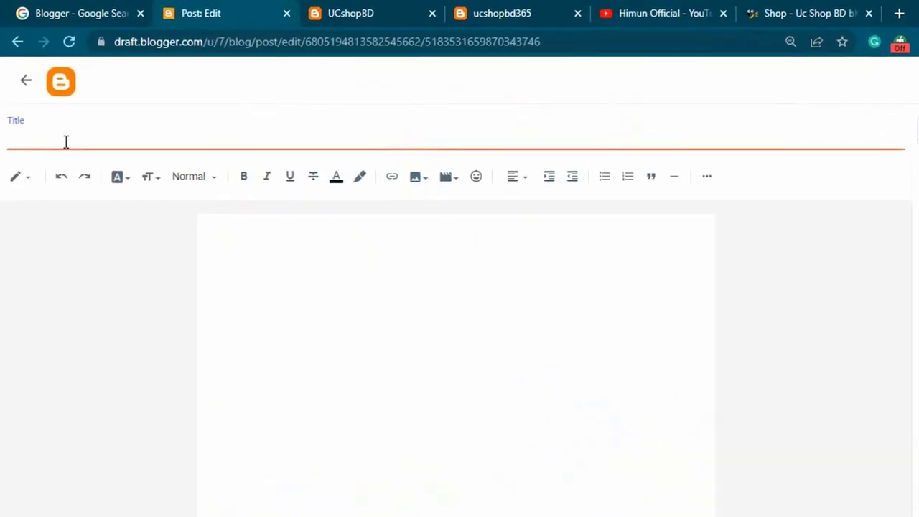
Title the new post "32 UC BUY bKash" and copy the title text.
type("32")
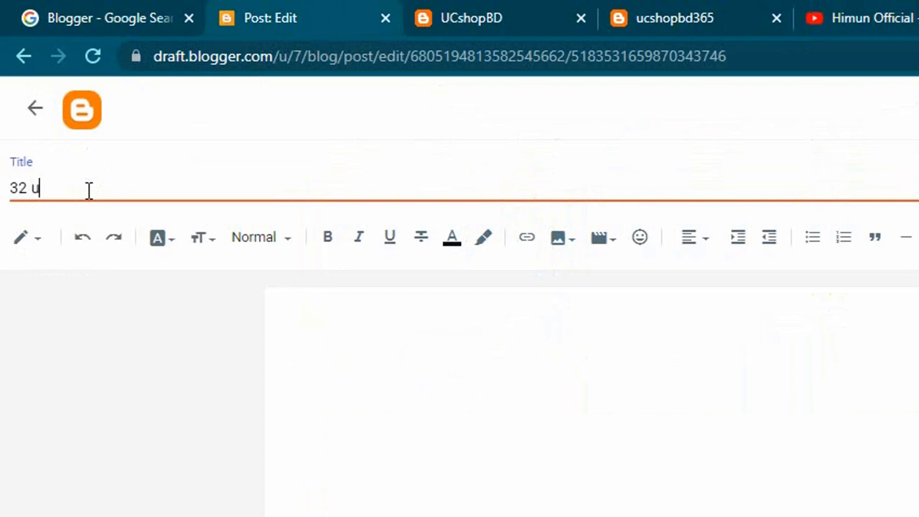
type(" UC")
type(" BUY BD")
type("Kash")
key("ctrl+a")
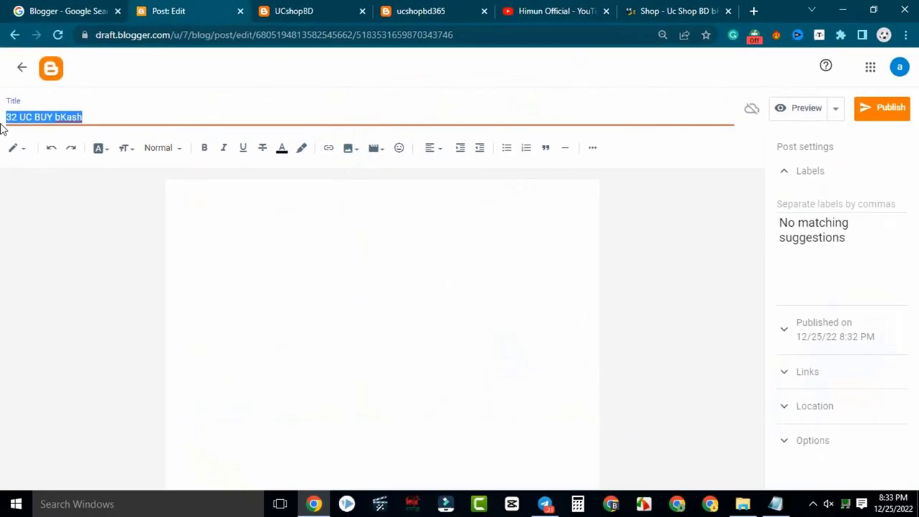
left_click(223, 201)
left_click(79, 112)
key("ctrl+a")
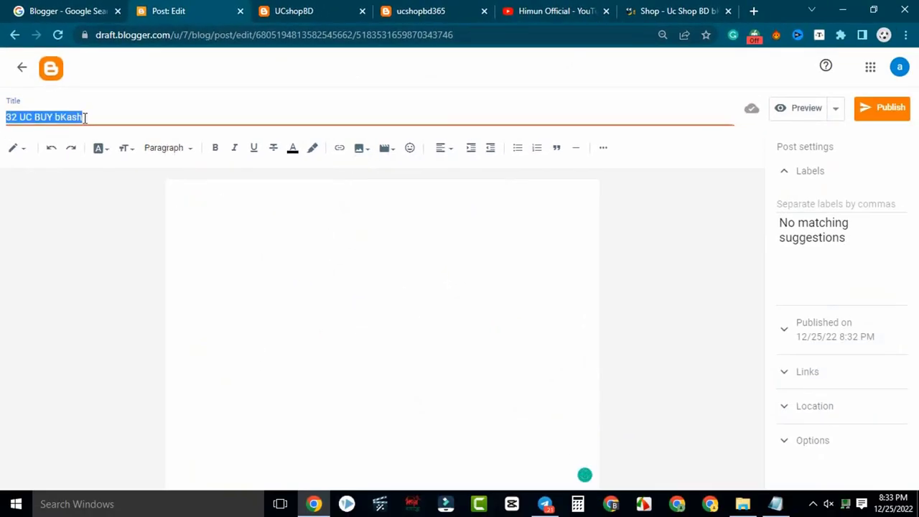
right_click(60, 112)
left_click(115, 137)
Insert the image 32 UC BUY BD.jpg from the Uc Shop BD folder into the post body.
left_click(422, 275)
left_click(366, 156)
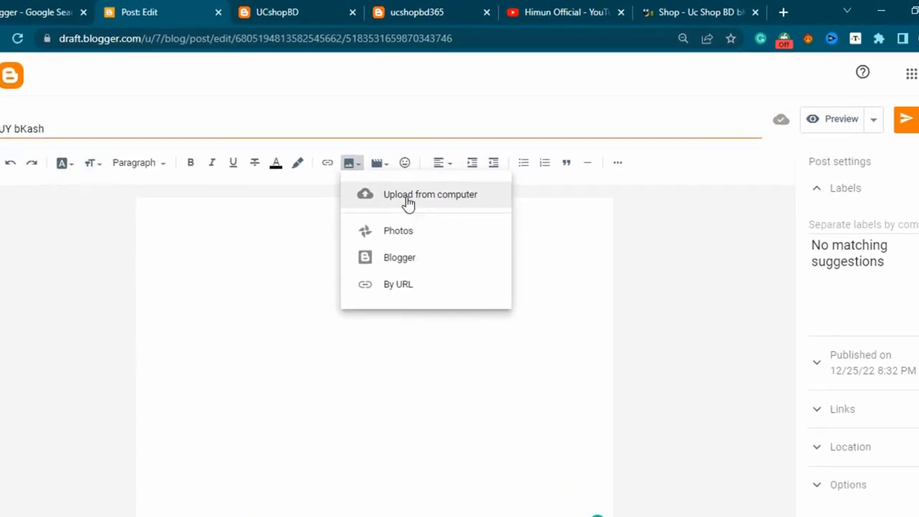
left_click(423, 219)
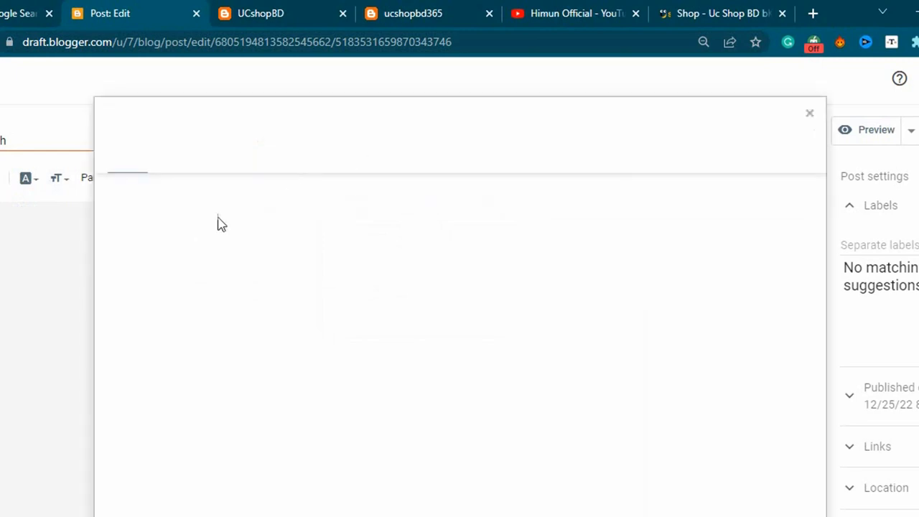
left_click(159, 198)
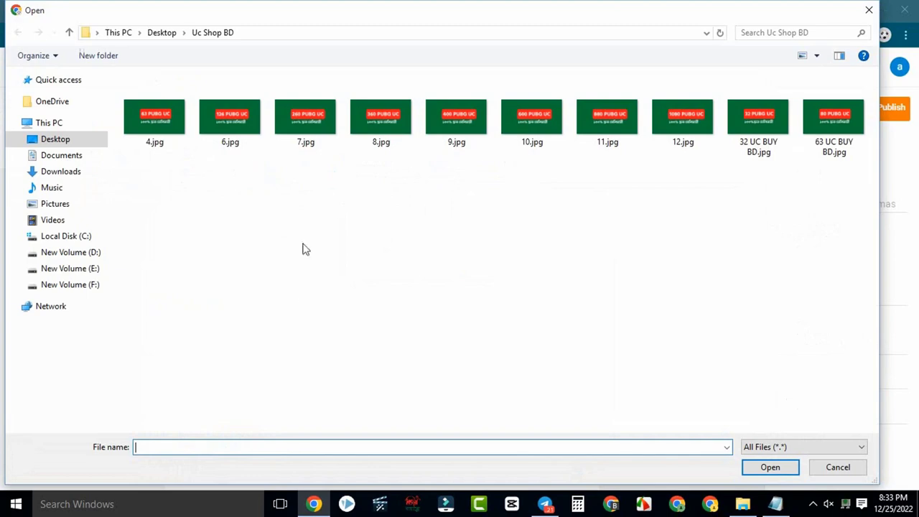
left_click(666, 165)
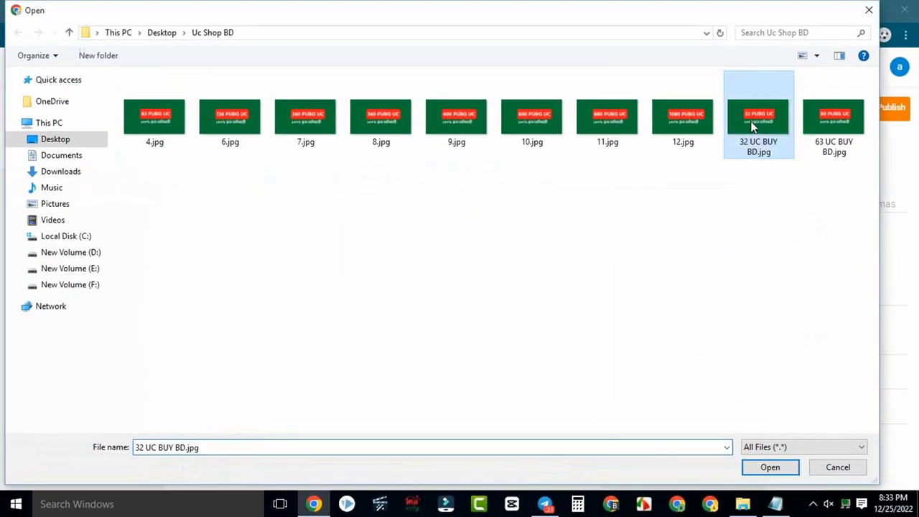
double_click(752, 126)
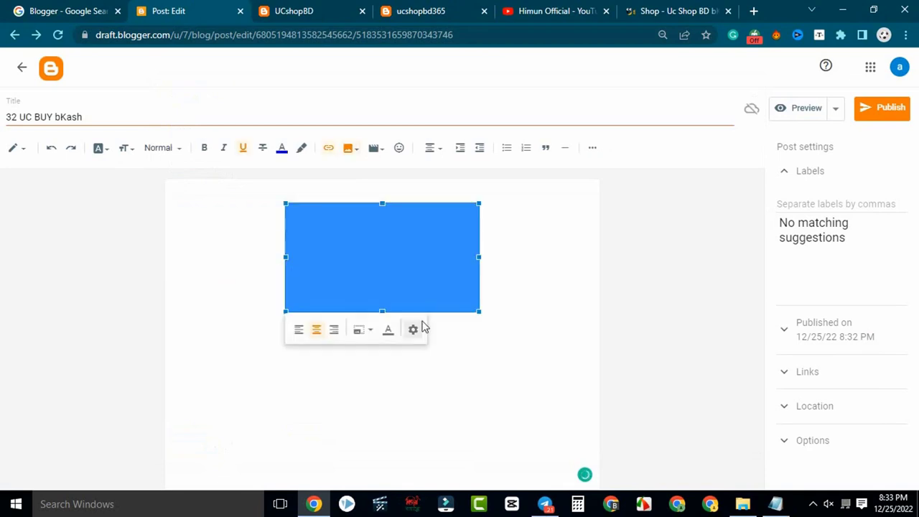
Set both the alt text and title text of the post image to "32 UC BUY bKash".
left_click(416, 332)
left_click(383, 338)
key("ctrl+v")
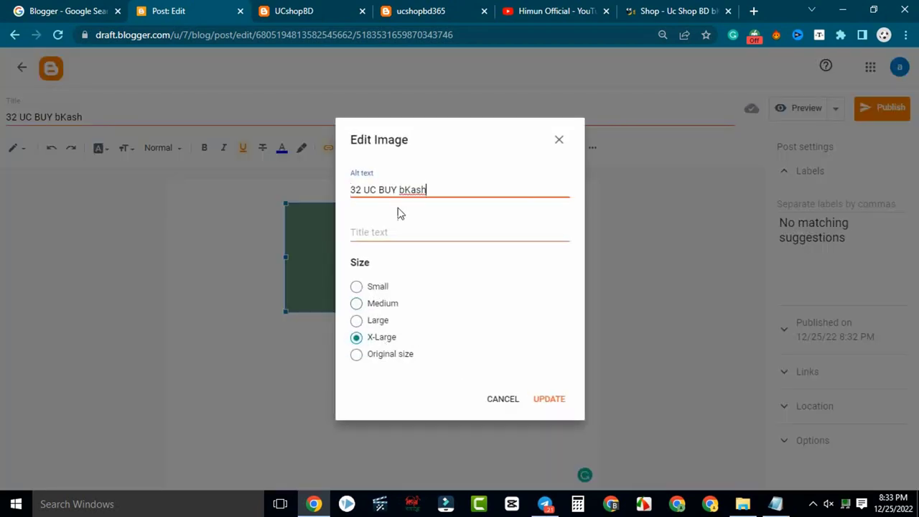
right_click(400, 232)
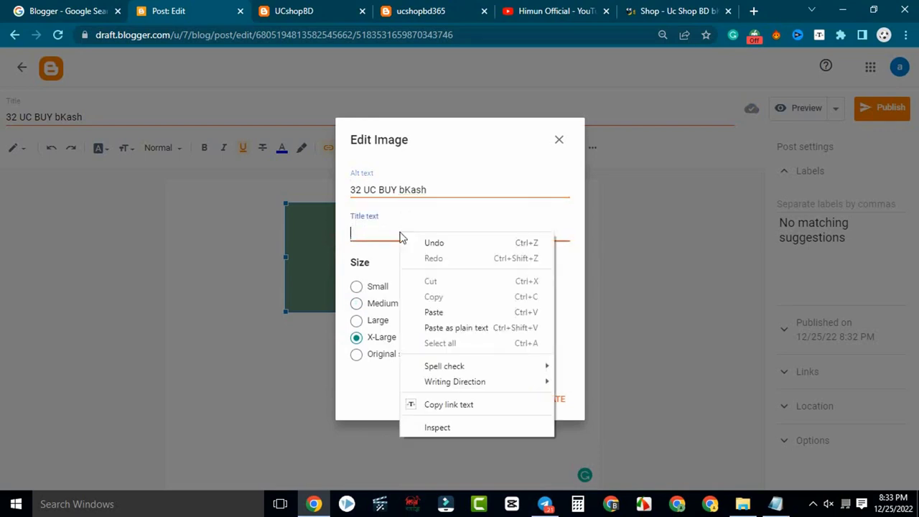
left_click(453, 312)
left_click(550, 399)
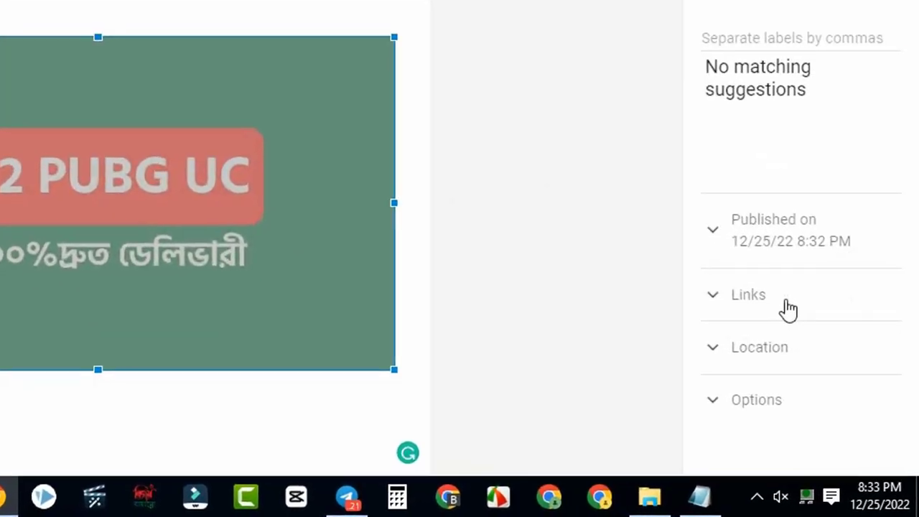
Add price.blog as an enclosure link in the post's link settings.
left_click(788, 308)
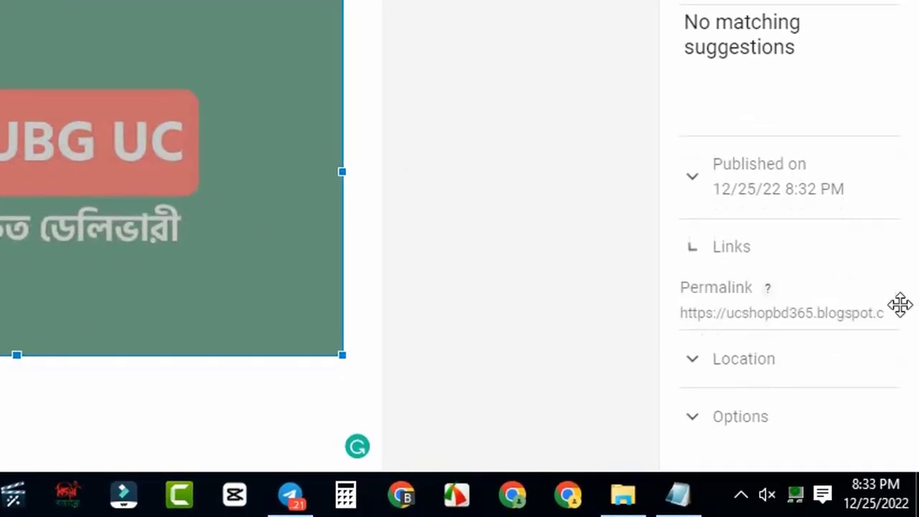
scroll(898, 303, "down", 3)
scroll(912, 113, "down", 3)
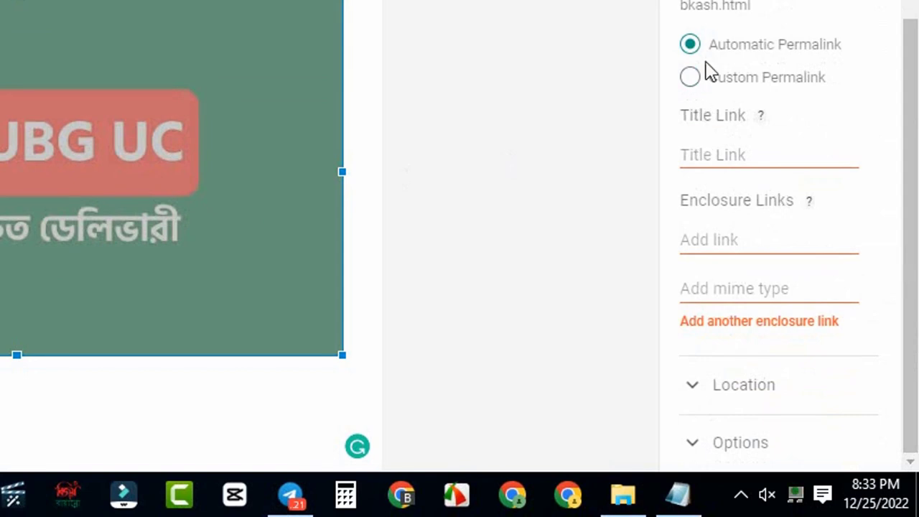
left_click_drag(695, 208, 792, 201)
left_click(792, 201)
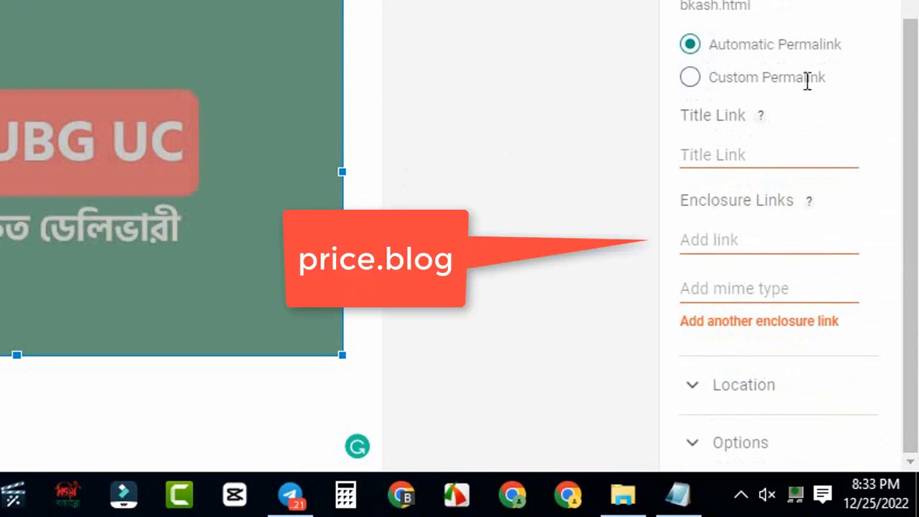
left_click(723, 244)
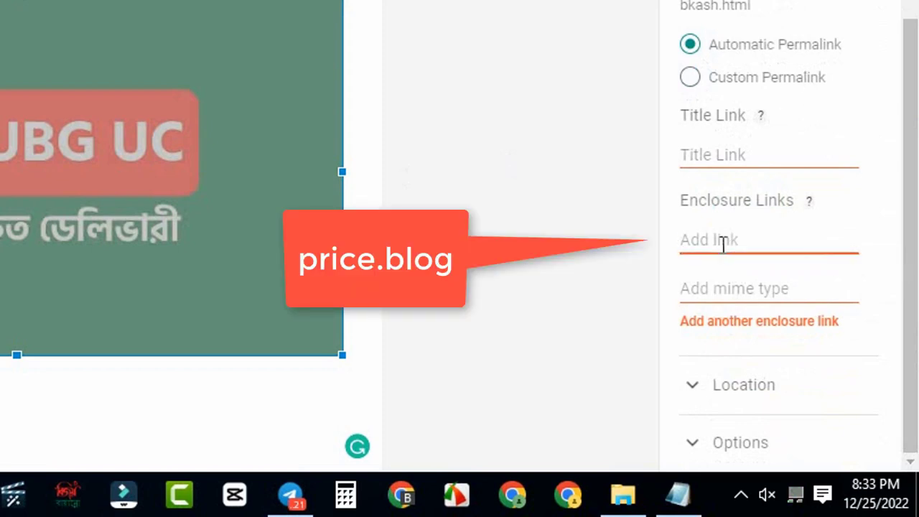
type("p")
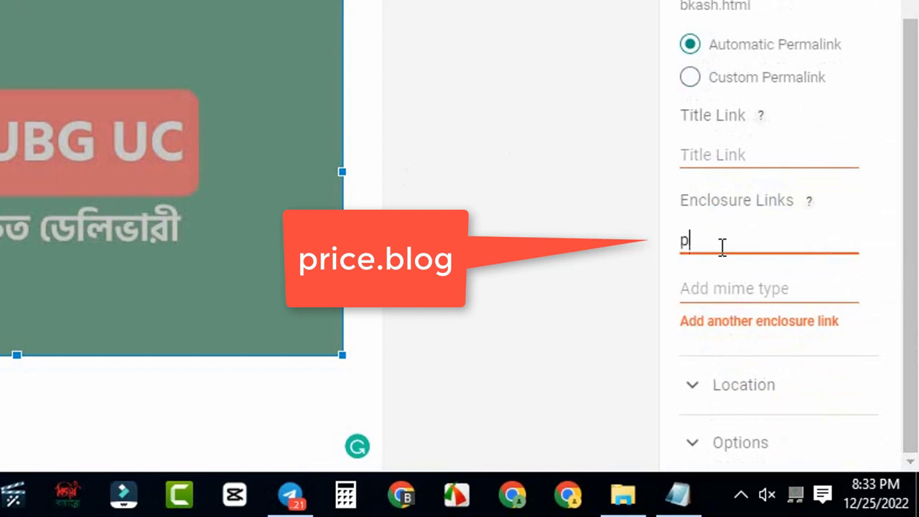
type("rice.blog")
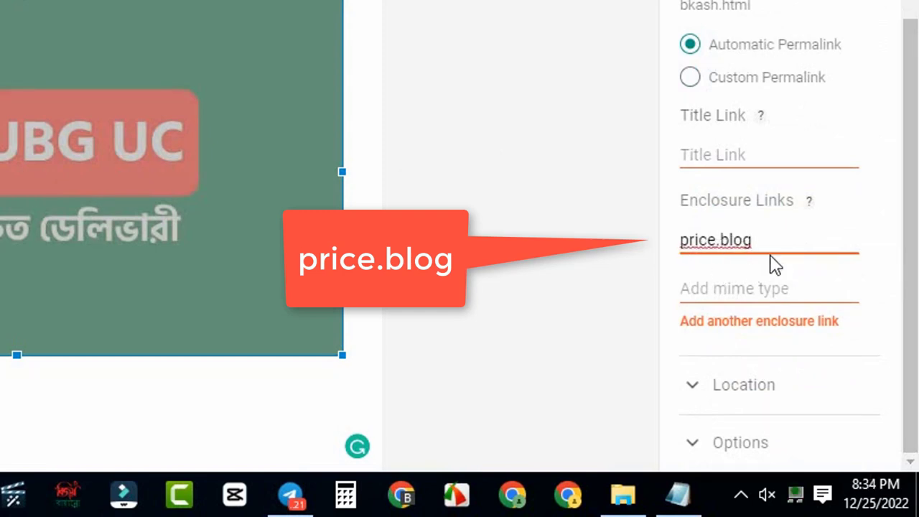
Set the enclosure link's mime type to "60 TK" and publish the post to the blog.
left_click(739, 287)
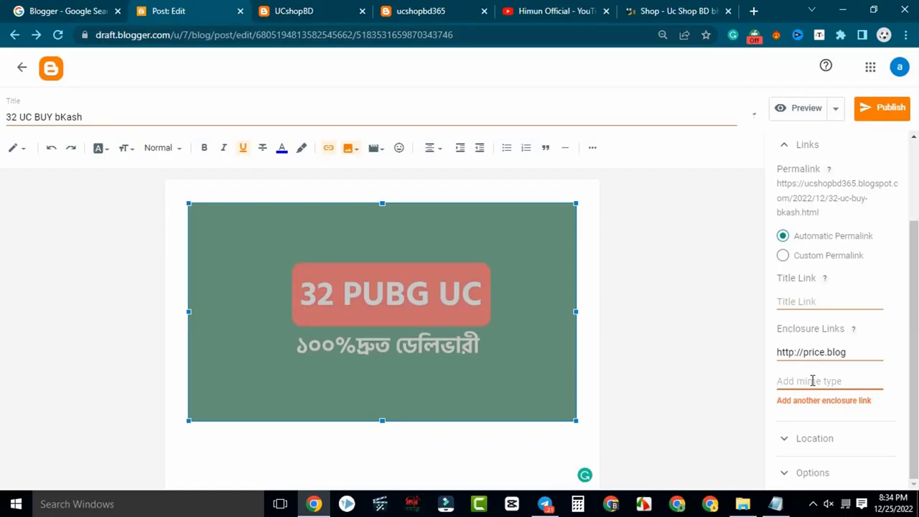
type("60")
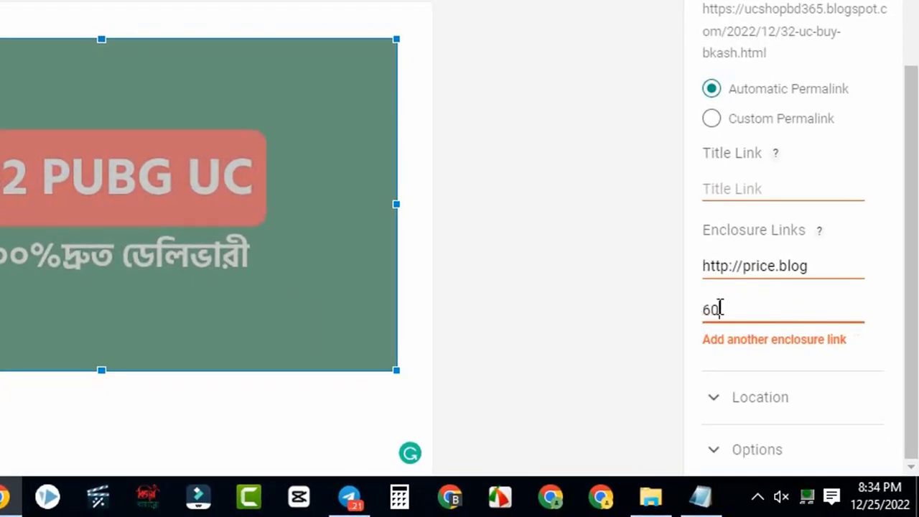
type("TK")
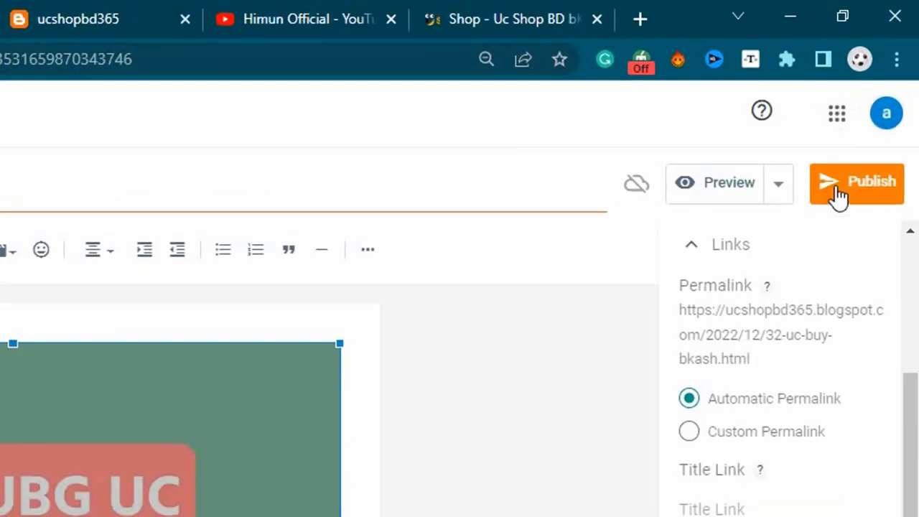
left_click(838, 192)
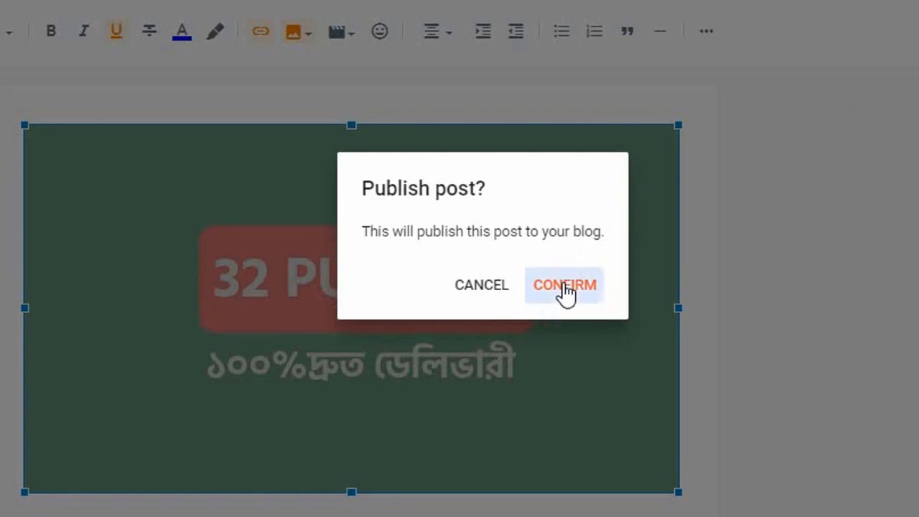
left_click(564, 286)
Check the 32 UC BUY bKash product page and its order option on the reloaded ucshopbd365 site, and its entry in Blogger's post list.
left_click(314, 9)
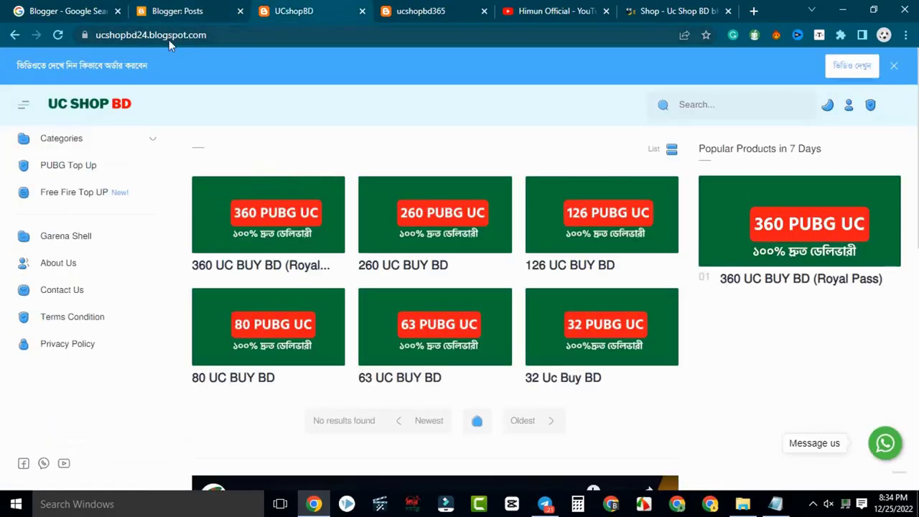
left_click(459, 9)
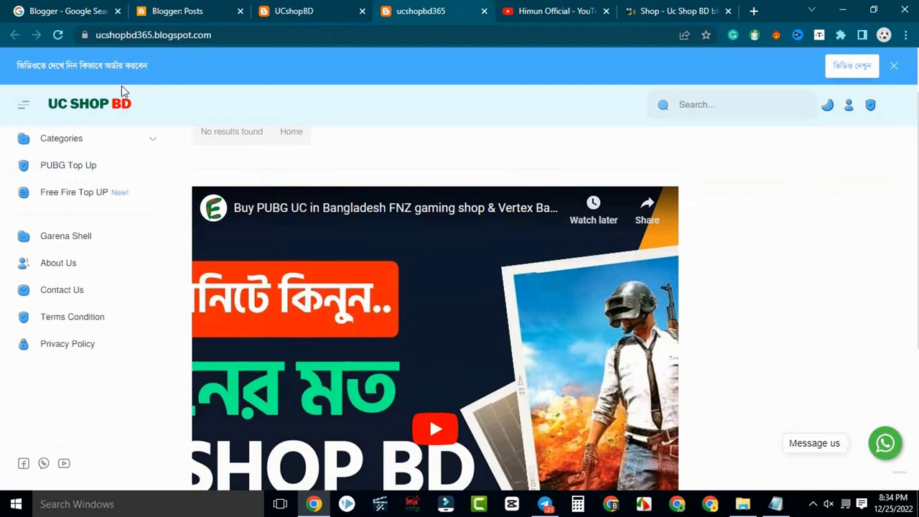
left_click(60, 36)
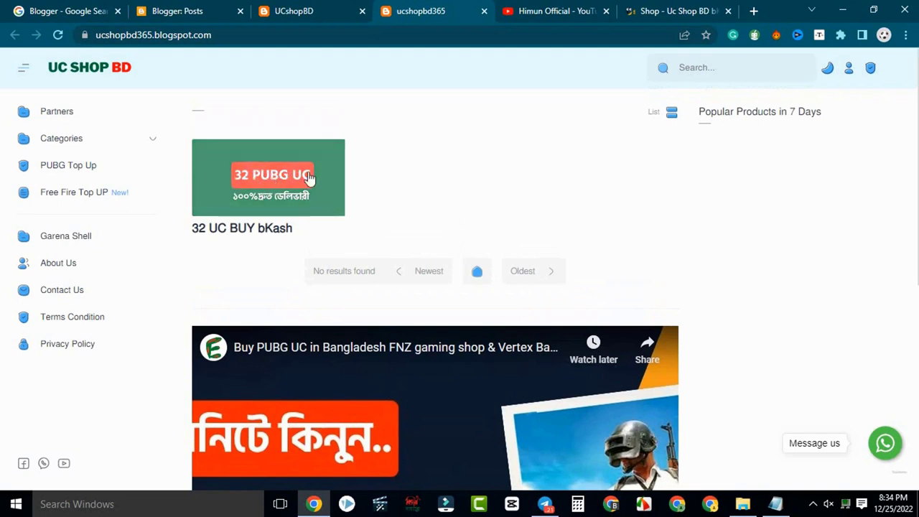
left_click(296, 196)
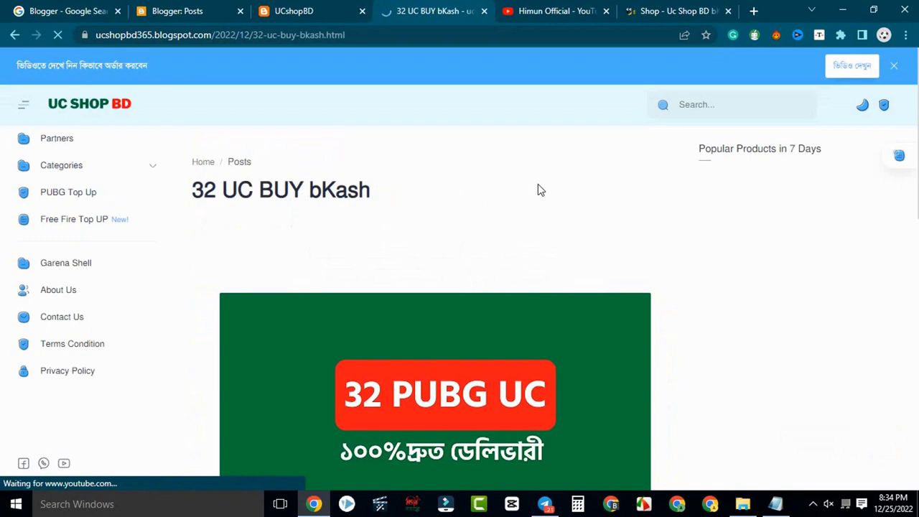
scroll(541, 190, "down", 6)
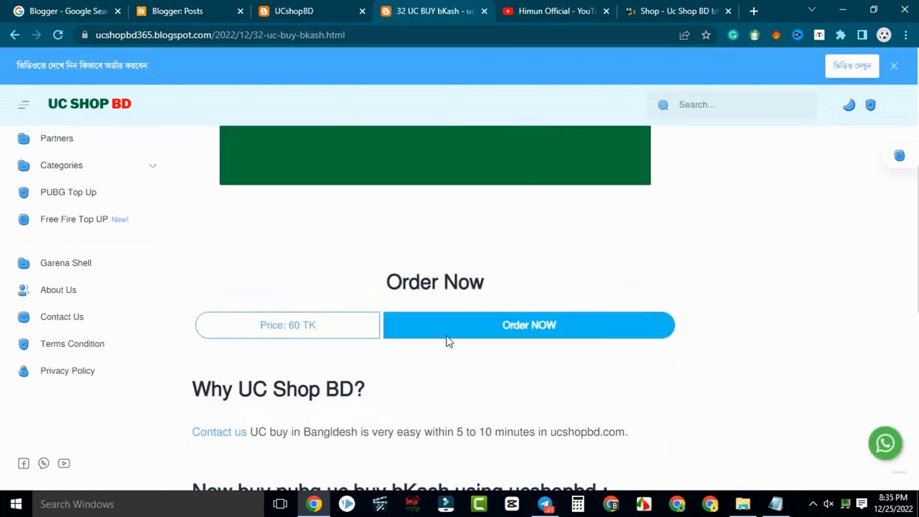
left_click(549, 332)
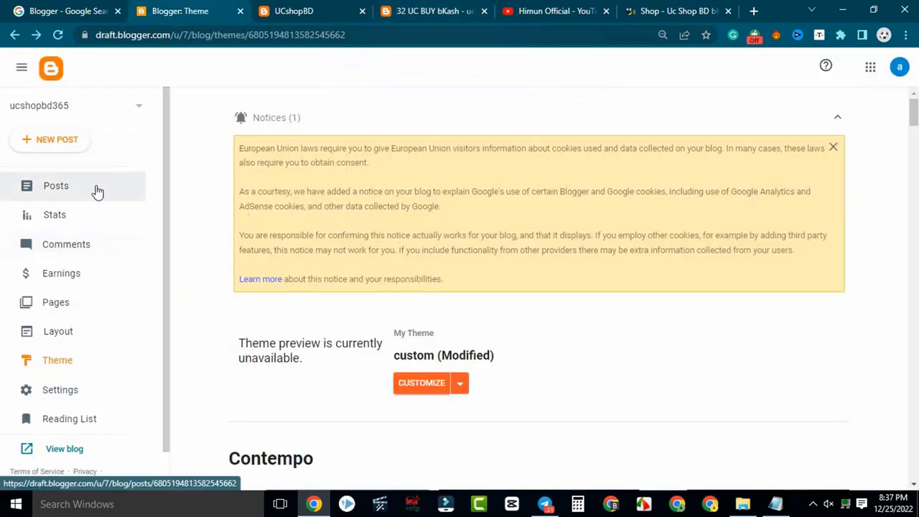
left_click(98, 192)
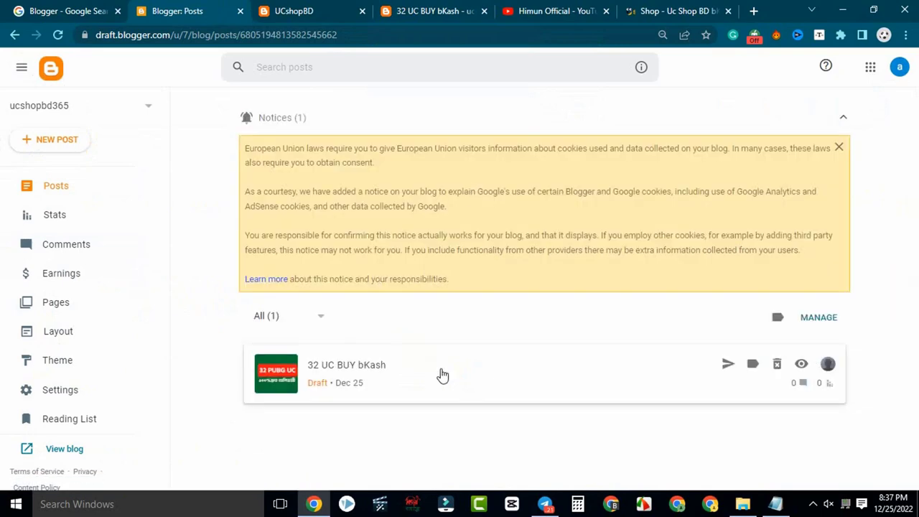
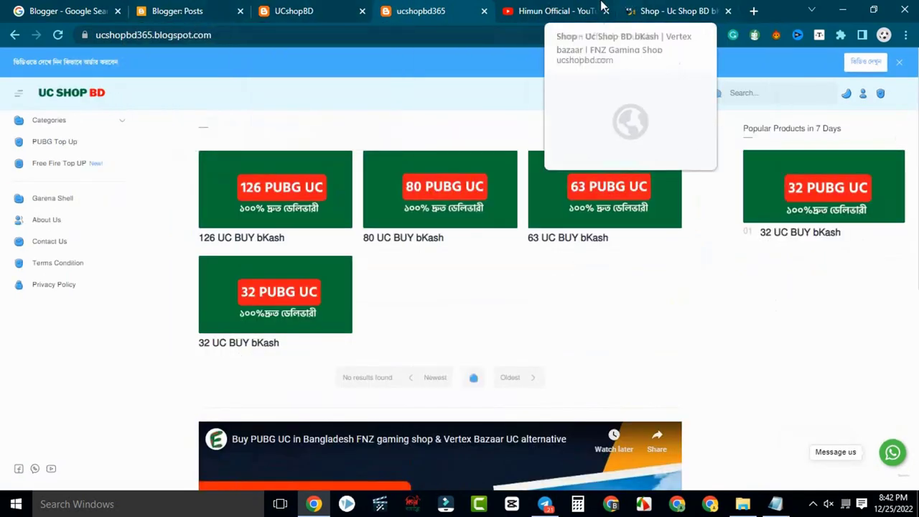
Copy the link address of the "How to Get Blue Verified Badge on Telegram-Blue Tick" video from the YouTube channel.
left_click(600, 8)
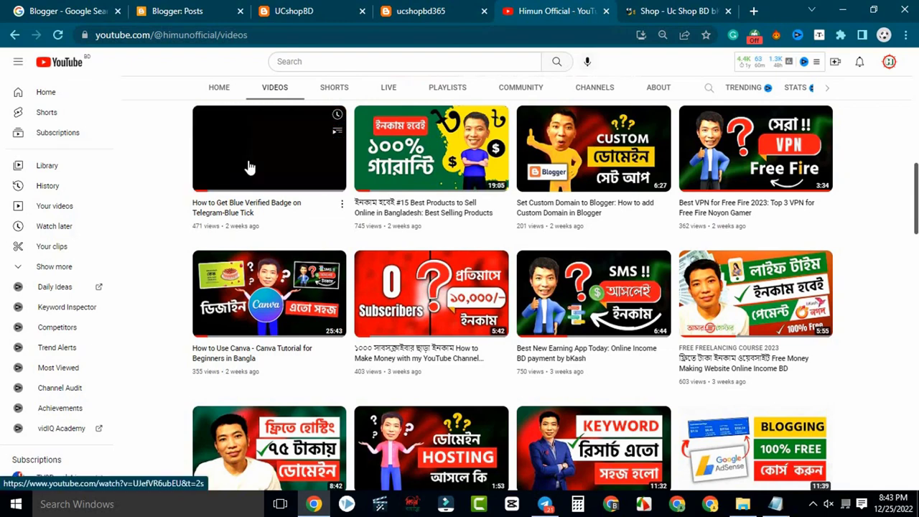
right_click(249, 167)
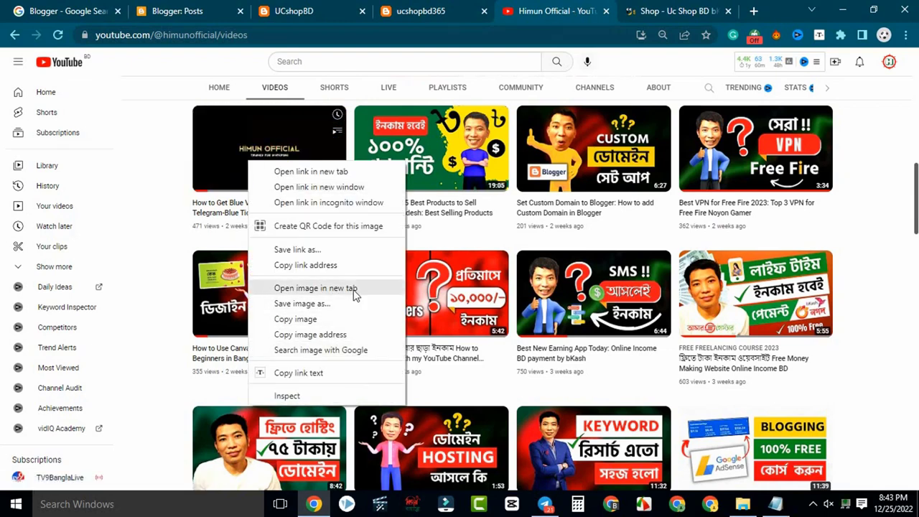
left_click(336, 266)
left_click(287, 17)
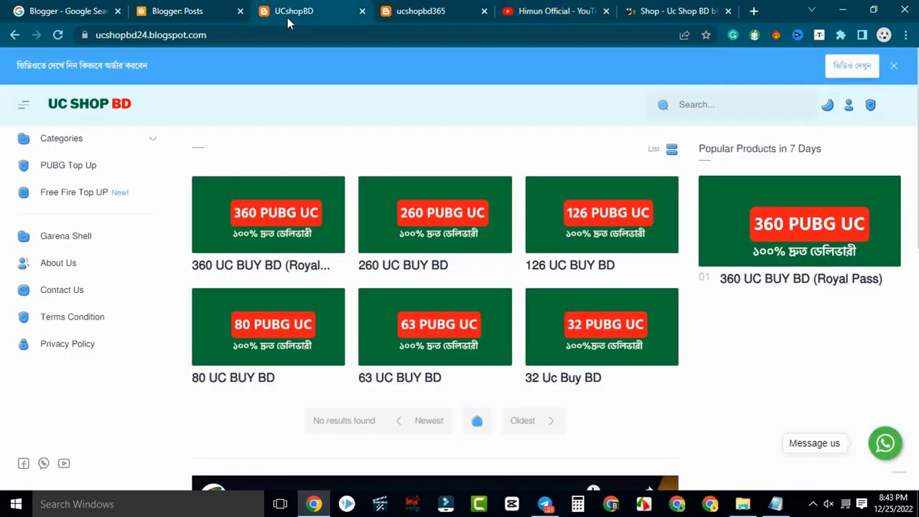
left_click(184, 6)
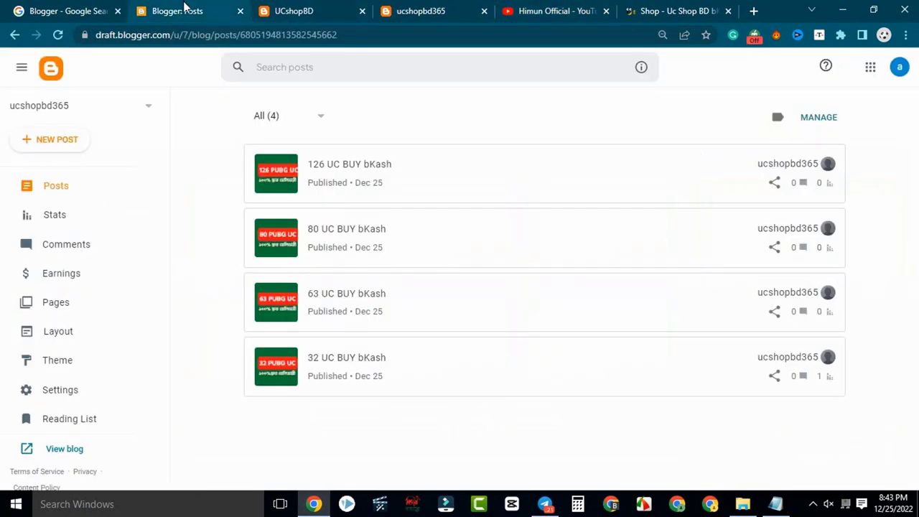
left_click(88, 328)
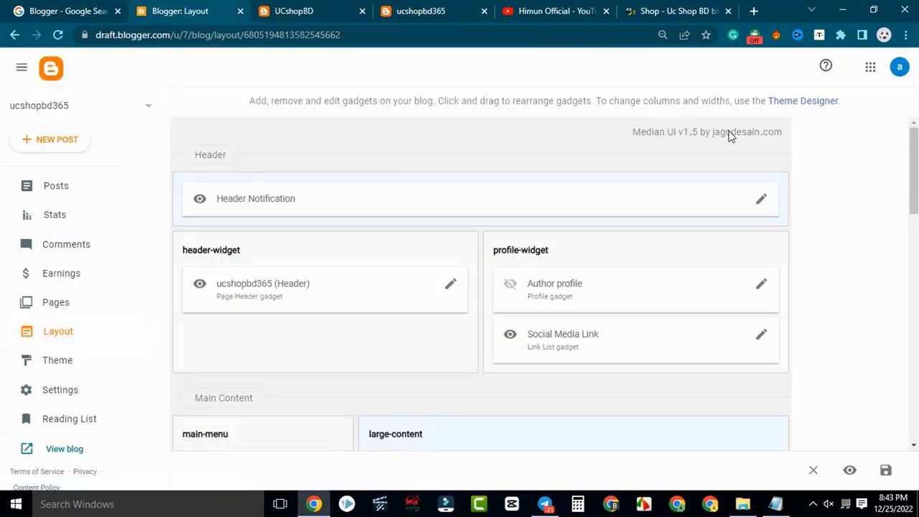
left_click(762, 206)
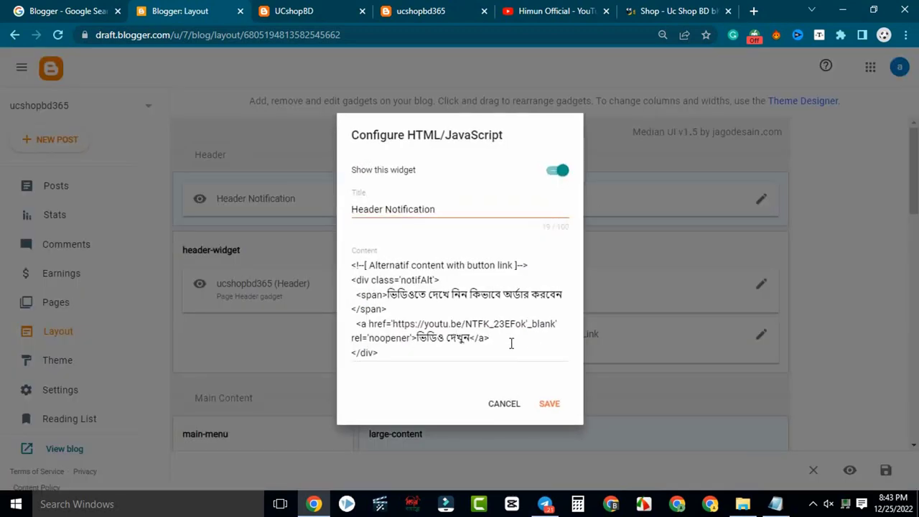
left_click_drag(526, 323, 393, 324)
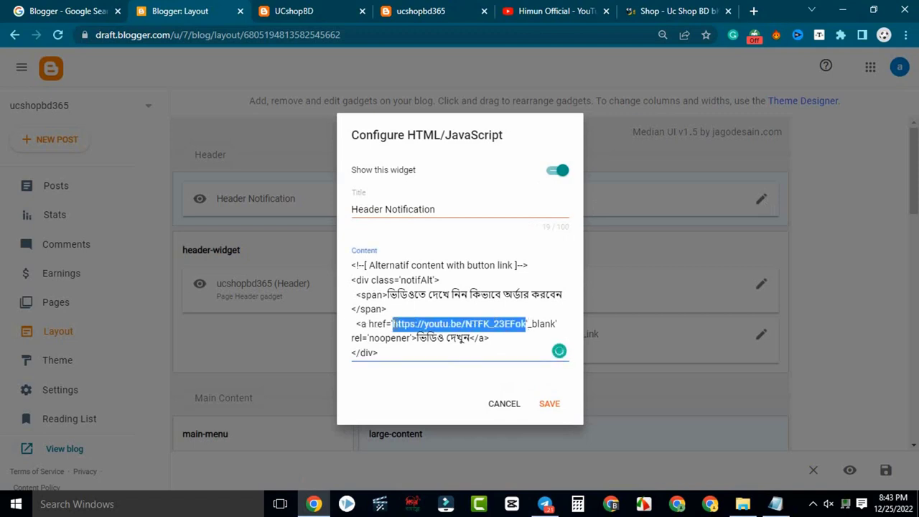
right_click(394, 324)
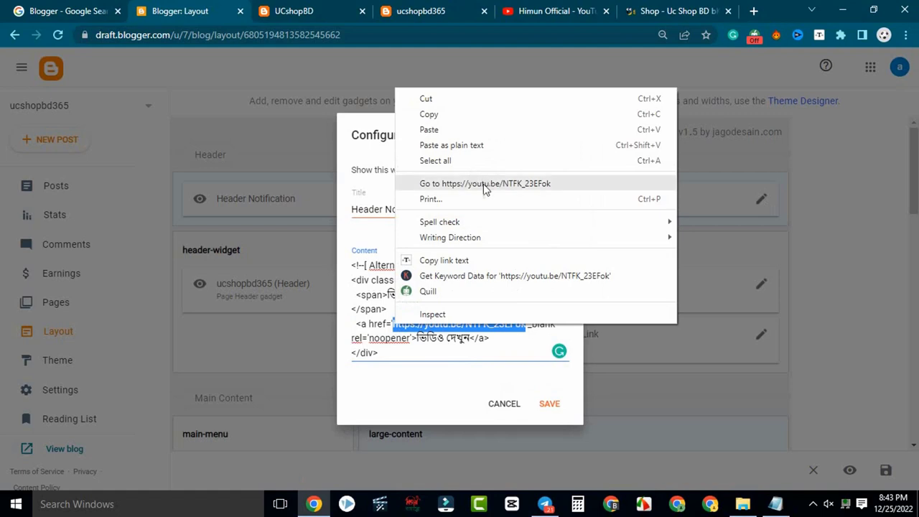
left_click(453, 130)
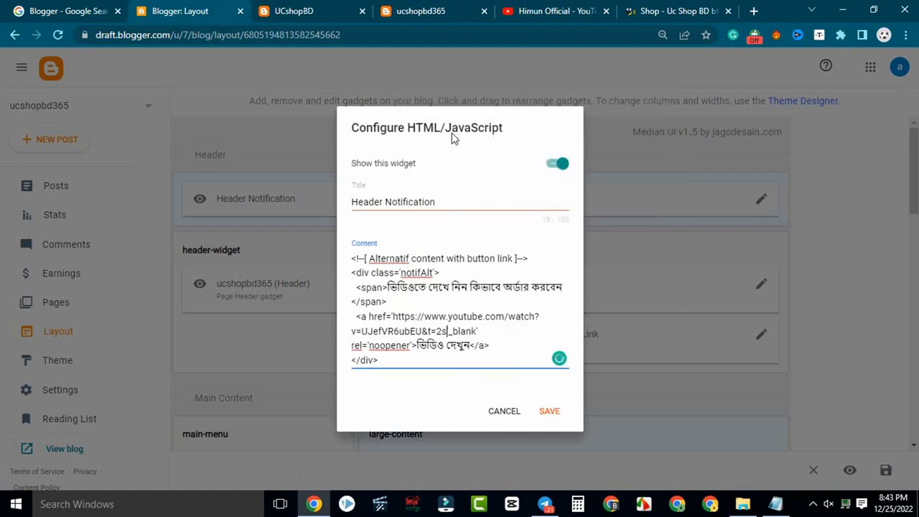
type("'")
left_click(546, 419)
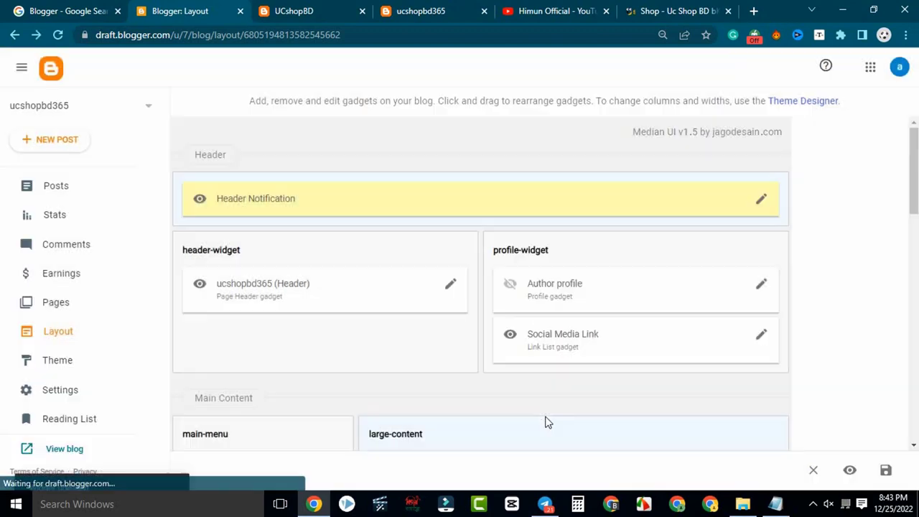
Reload the ucshopbd365 site and test the video link in its header notification.
left_click(467, 7)
left_click(59, 34)
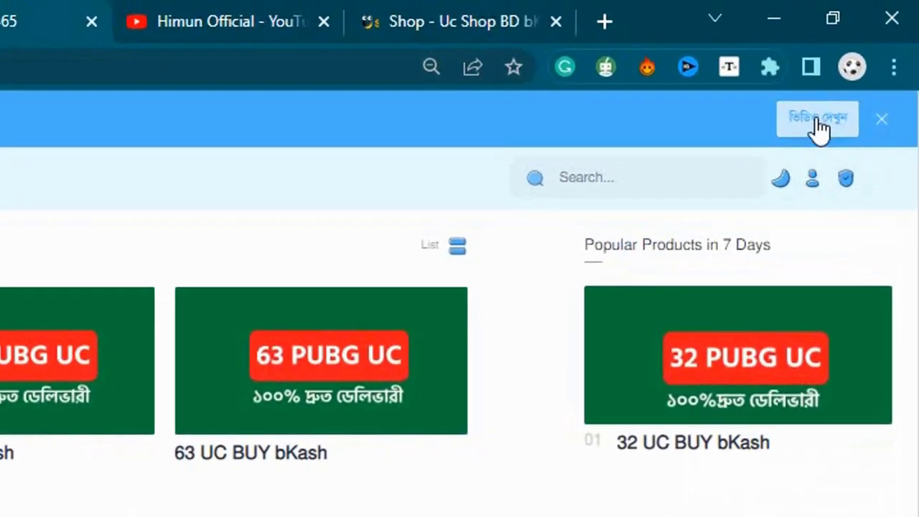
left_click(818, 120)
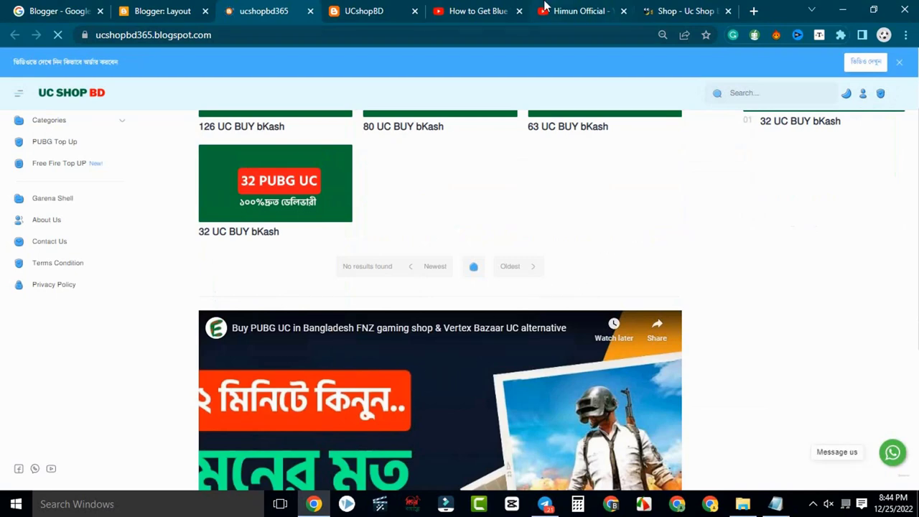
Copy the embed code of the Telegram blue tick video on YouTube and return to the Blogger layout.
left_click(495, 9)
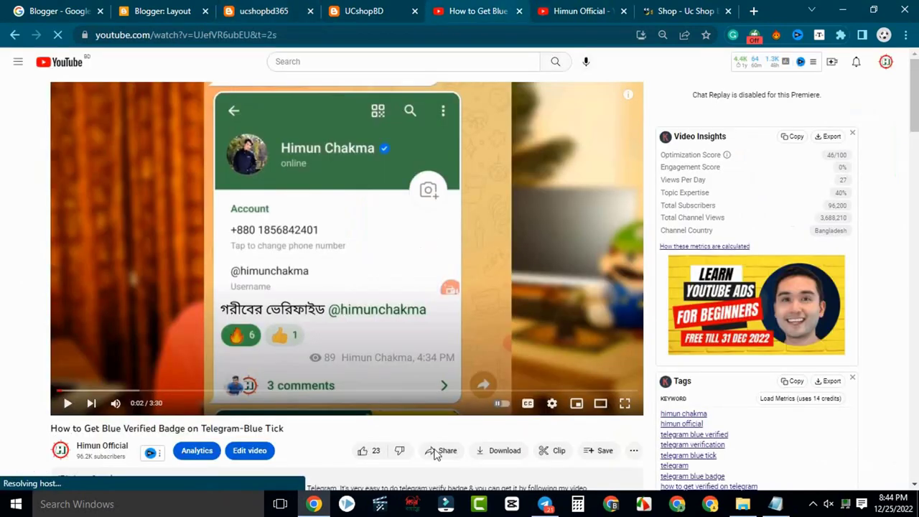
left_click(439, 450)
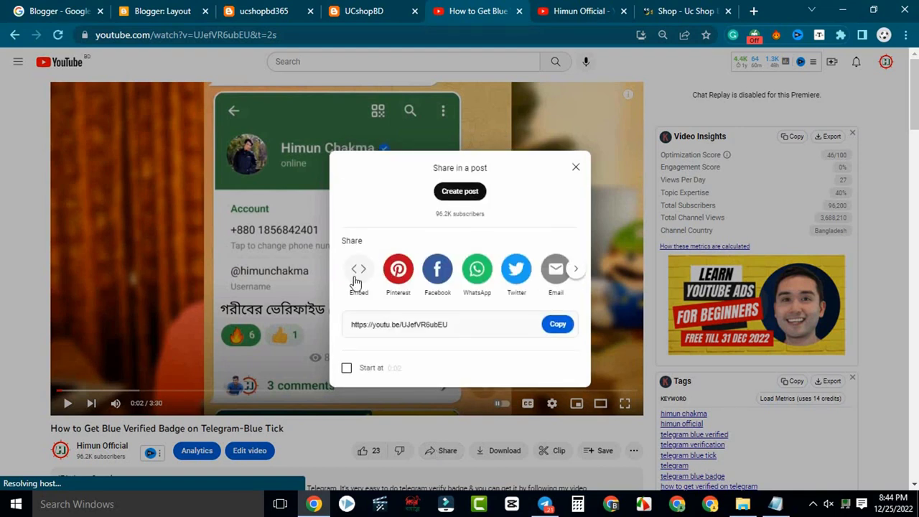
left_click(355, 280)
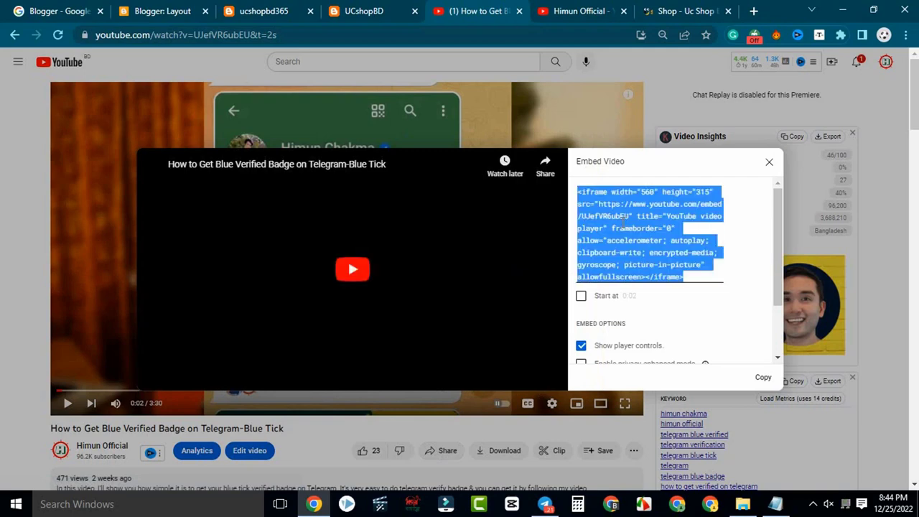
right_click(572, 224)
left_click(636, 248)
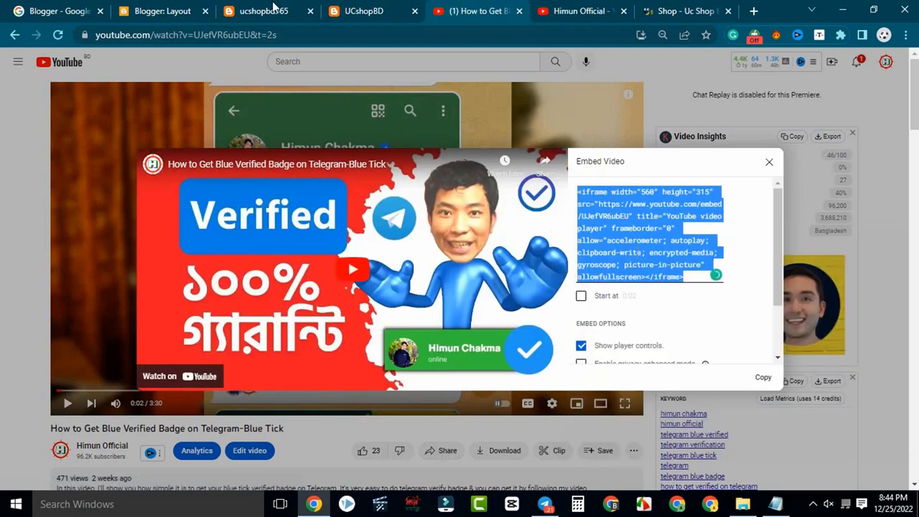
left_click(274, 8)
left_click(150, 10)
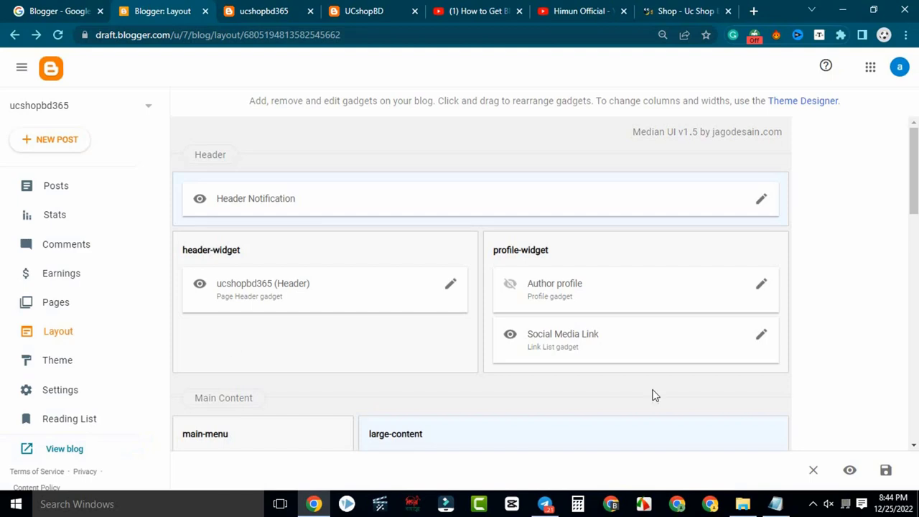
Replace the Mini Ads gadget's content with the copied YouTube embed code of the Telegram blue tick video and save the gadget.
left_click_drag(913, 173, 912, 399)
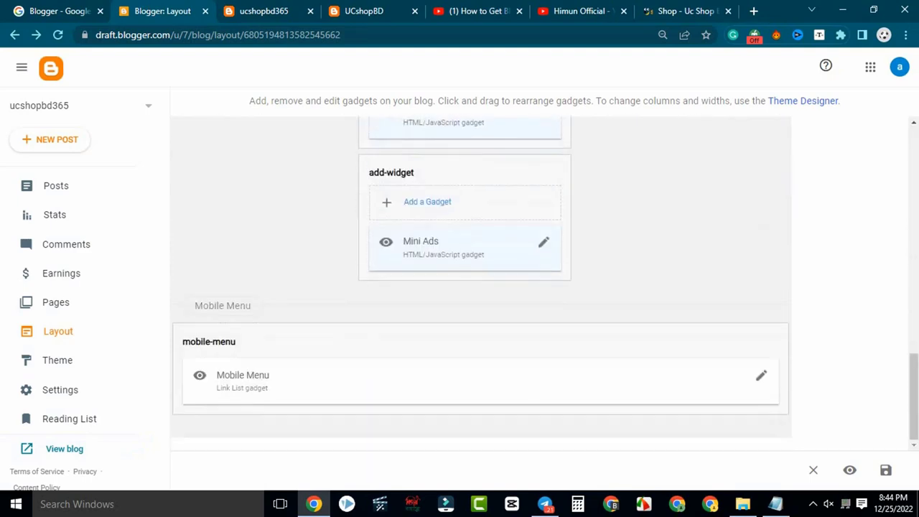
left_click(544, 247)
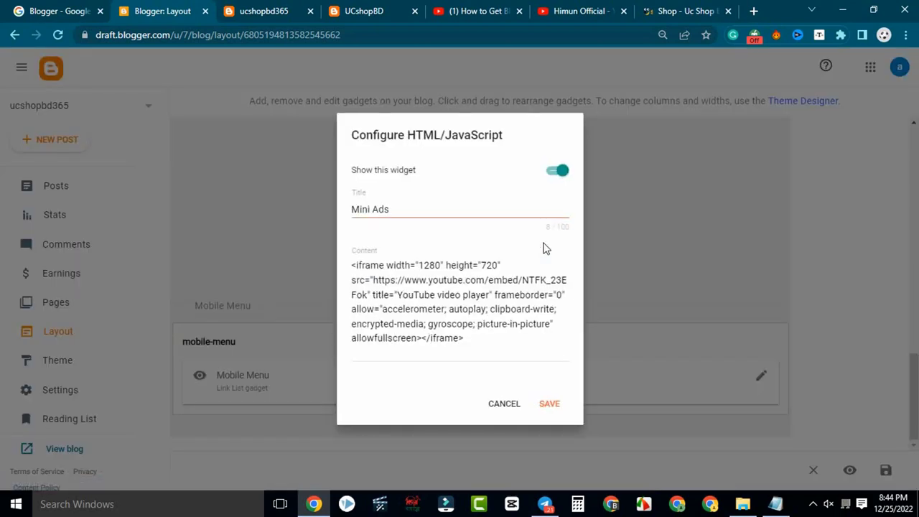
left_click(457, 306)
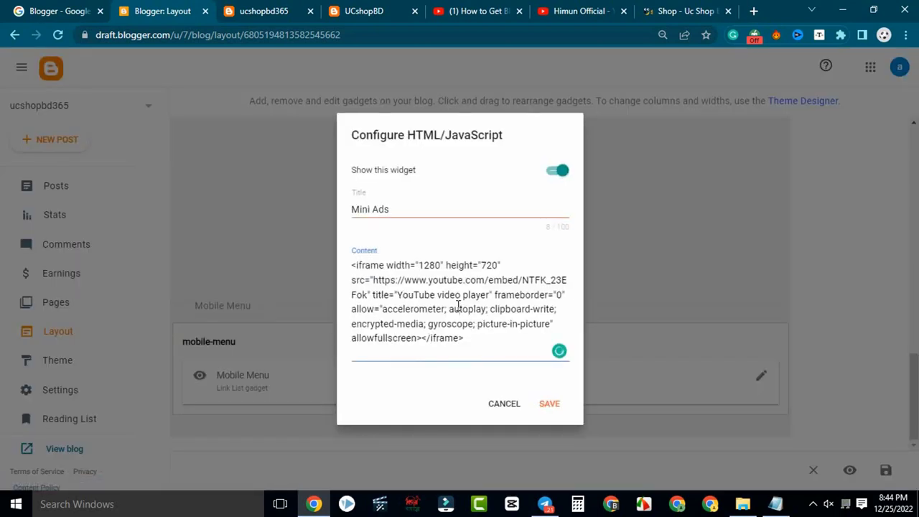
left_click_drag(480, 340, 347, 267)
key("BackSpace")
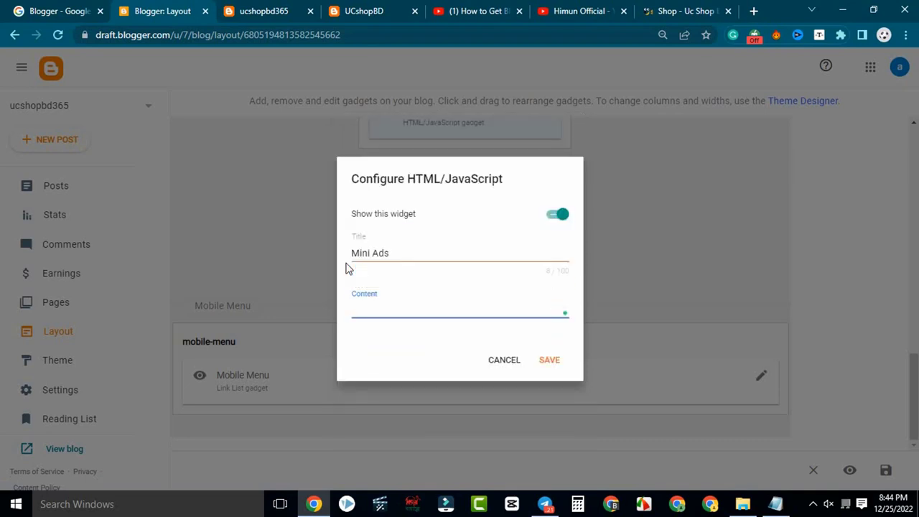
right_click(376, 309)
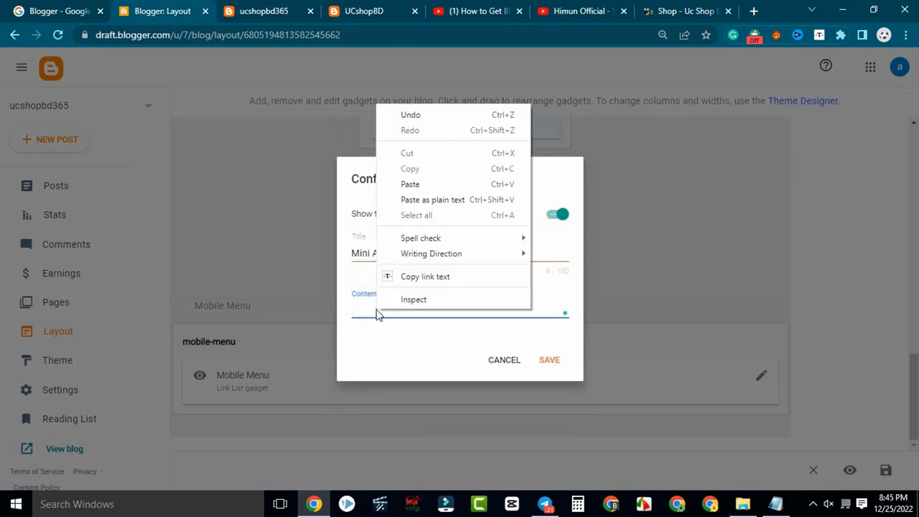
left_click(411, 185)
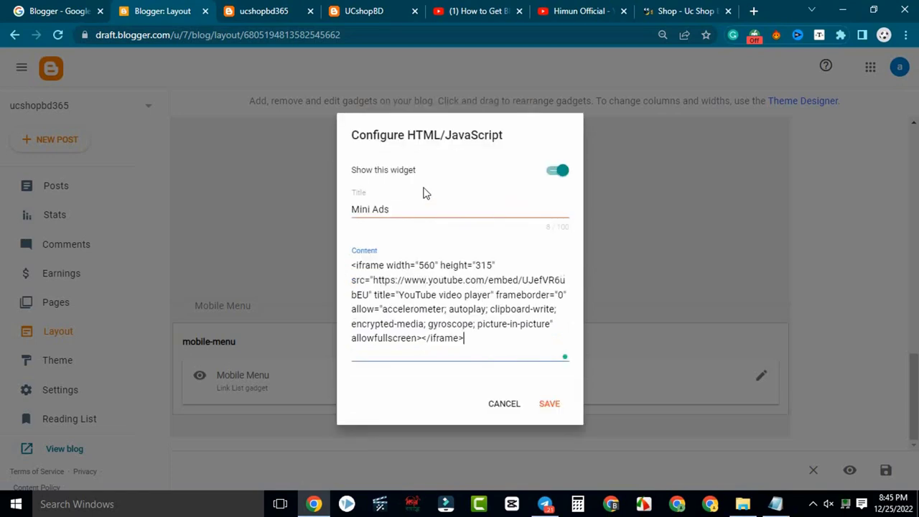
left_click(555, 404)
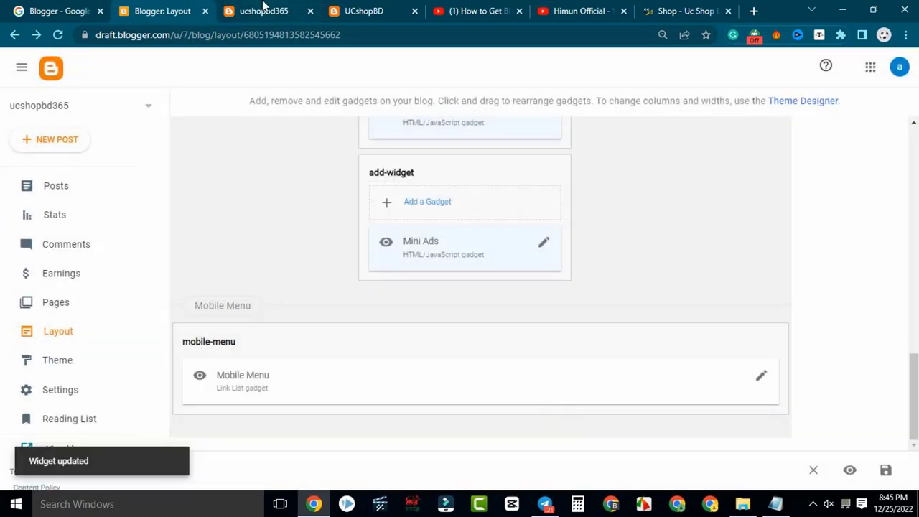
Reload the ucshopbd365 site and check the embedded video below the product posts on the home page.
left_click(264, 10)
left_click(57, 35)
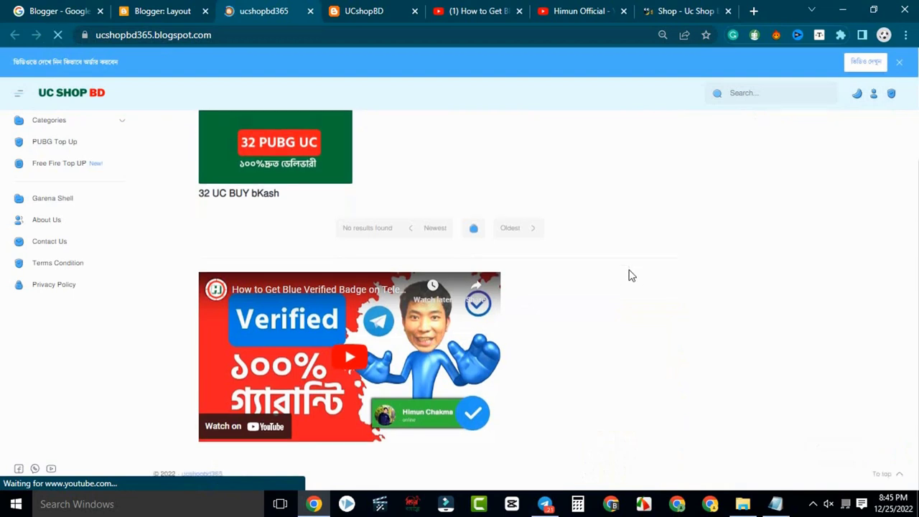
scroll(629, 275, "up", 2)
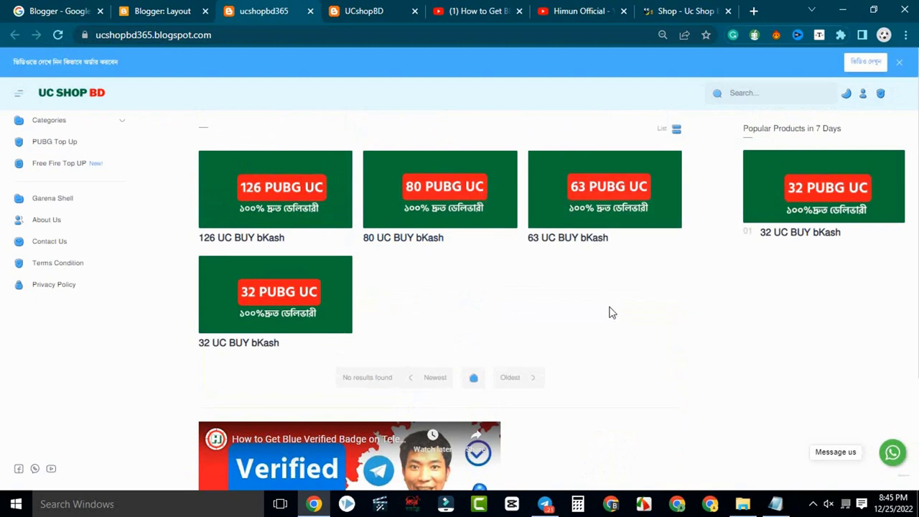
scroll(641, 347, "down", 1)
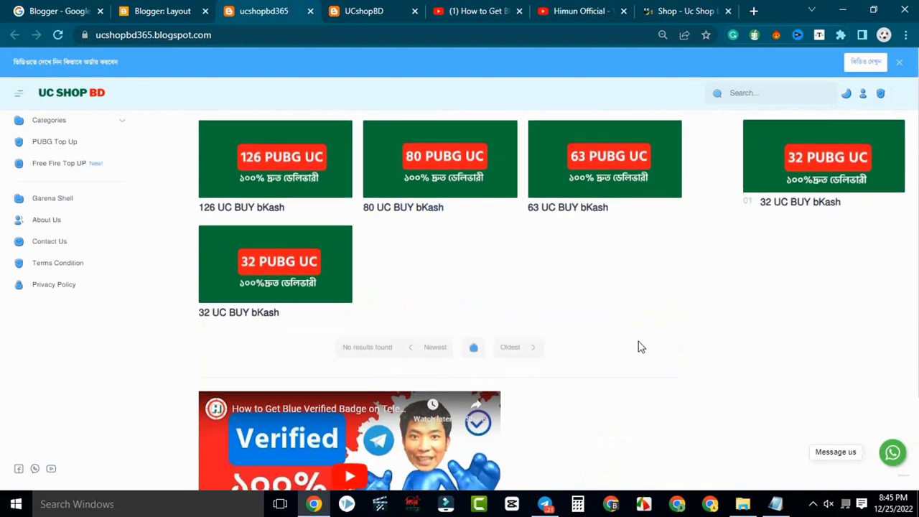
scroll(641, 346, "up", 1)
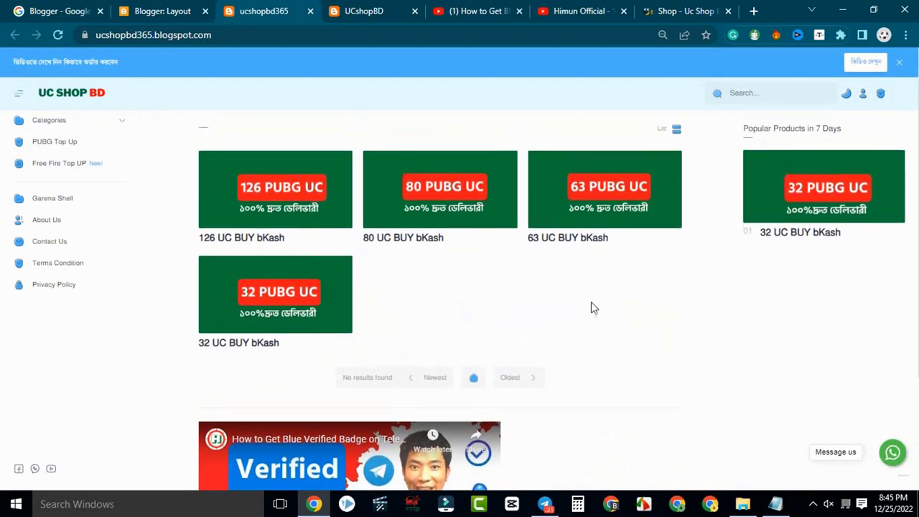